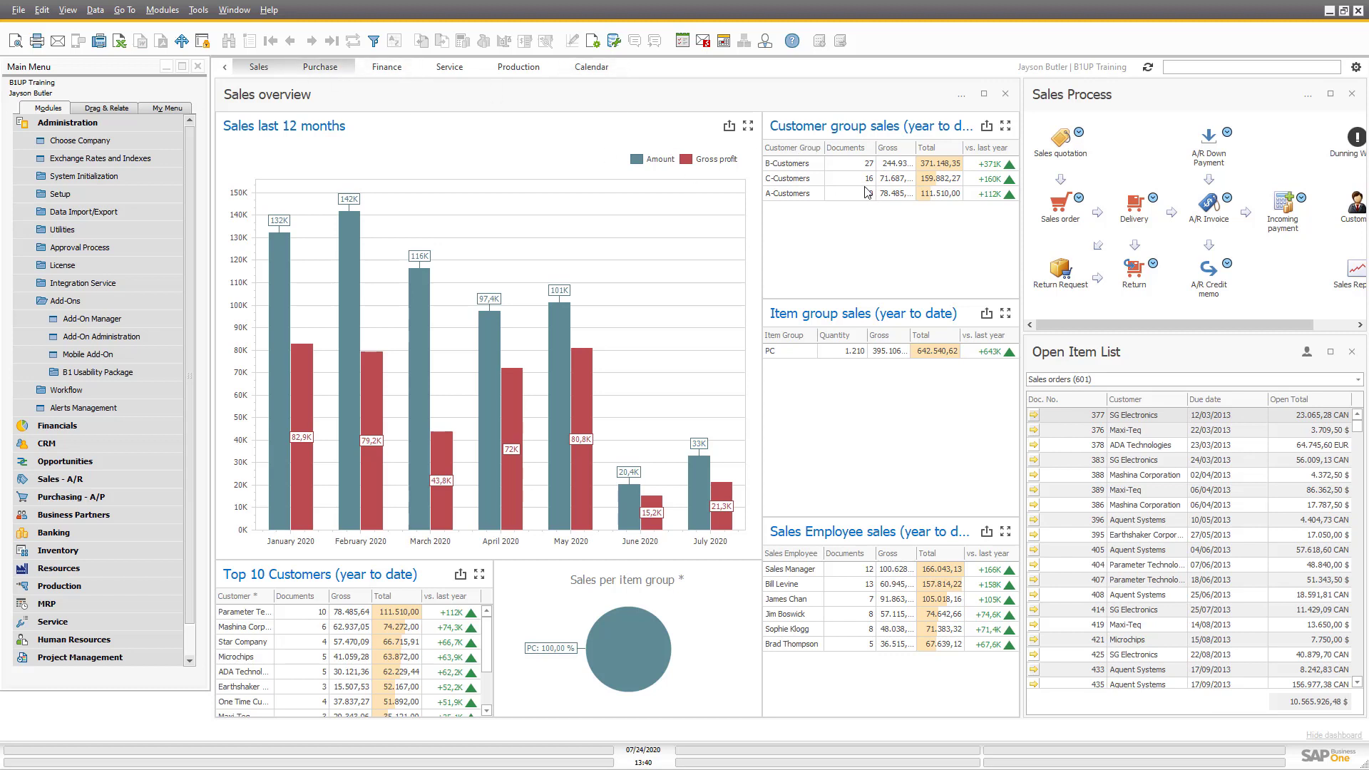
# Add a new dashboard view named Home in the view settings
pyautogui.click(1354, 68)
pyautogui.click(1349, 74)
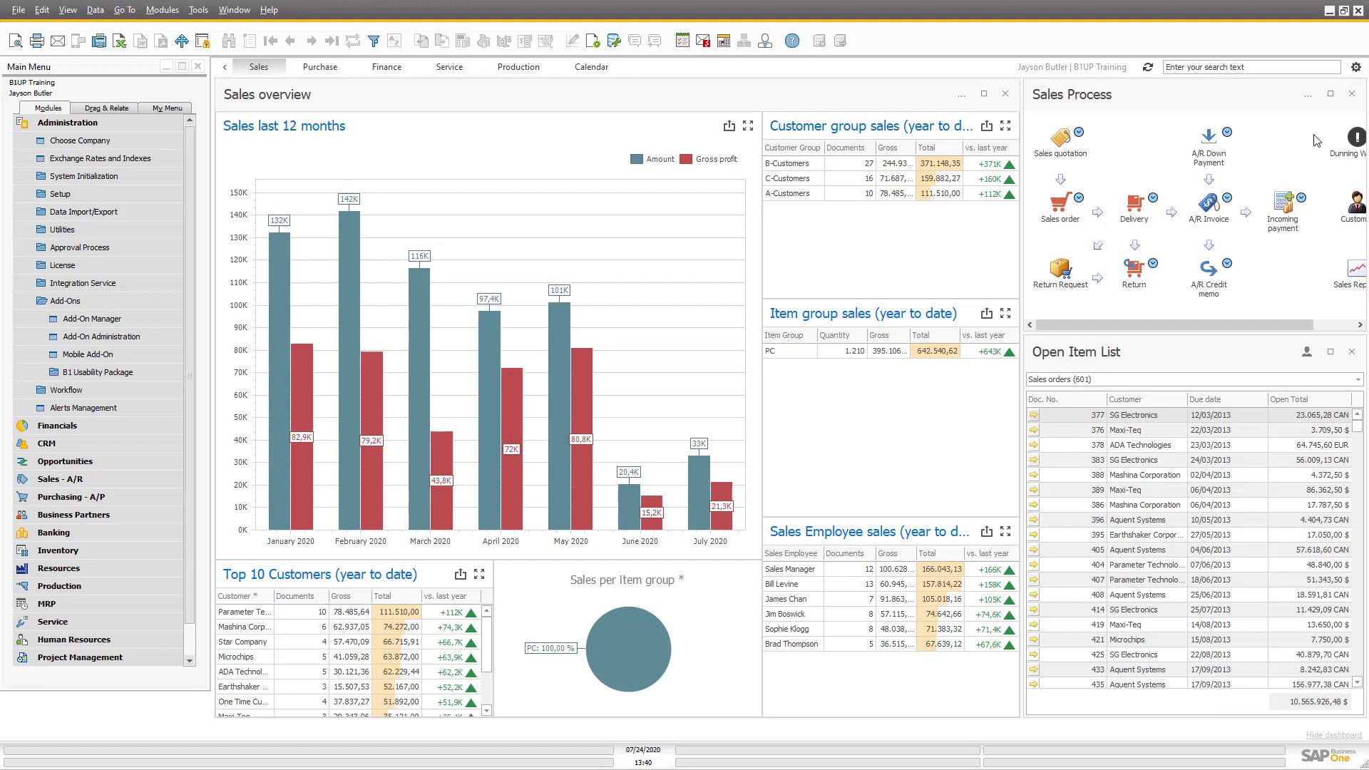
pyautogui.click(1350, 74)
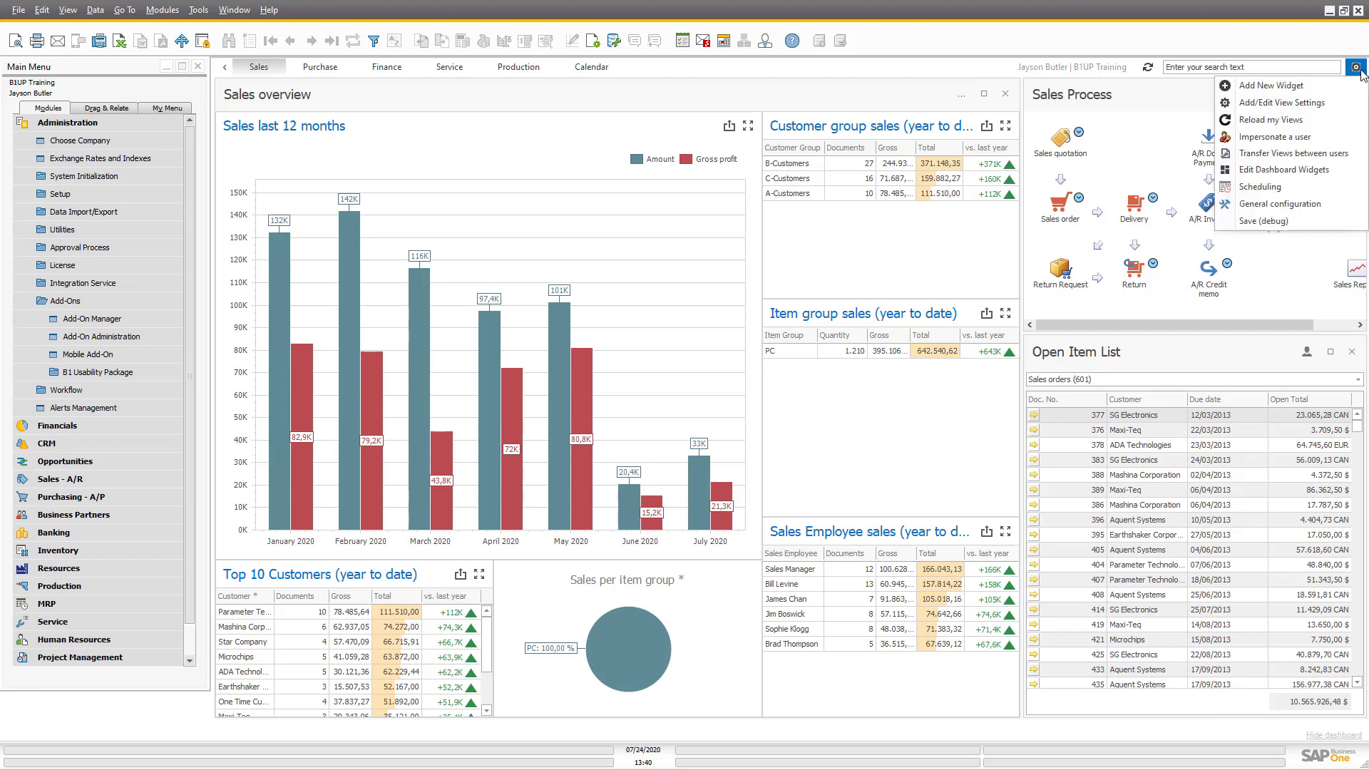
pyautogui.click(1270, 103)
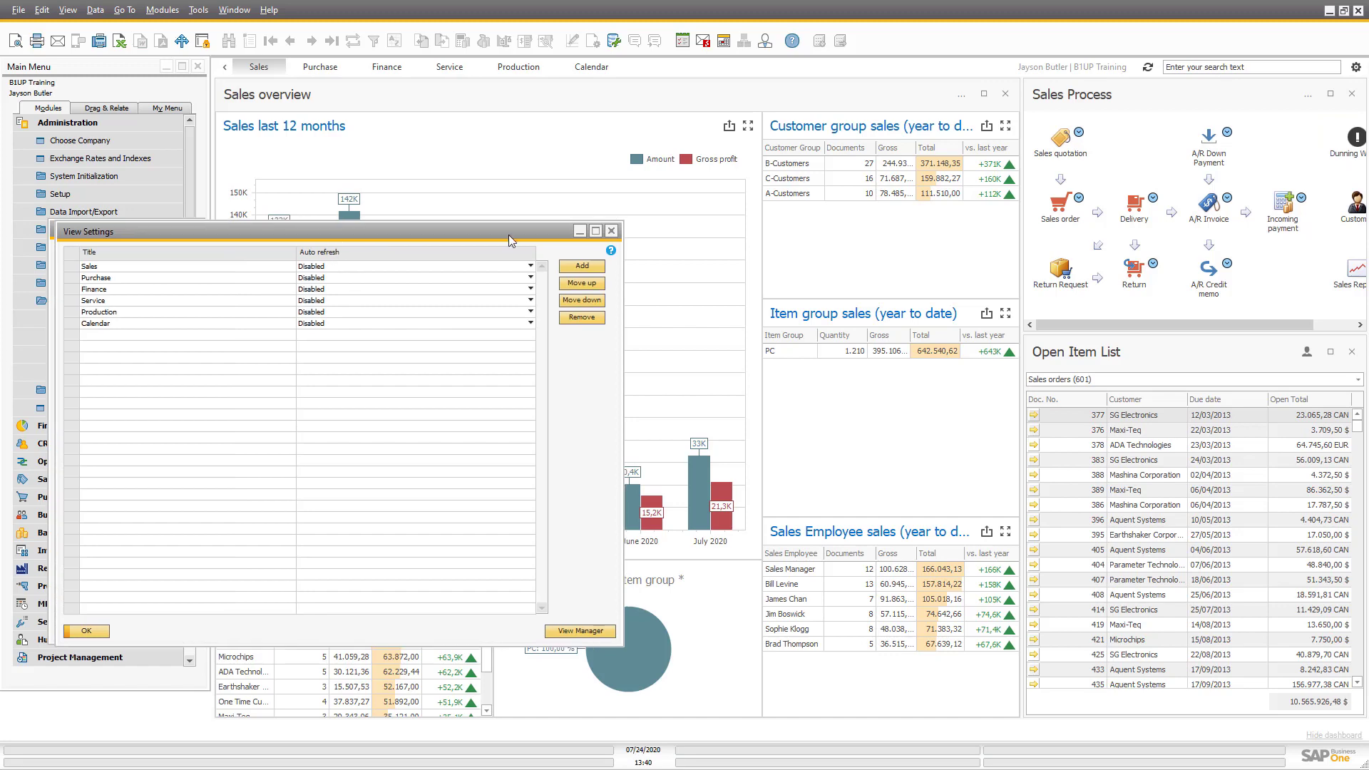
pyautogui.moveTo(307, 231); pyautogui.dragTo(824, 184)
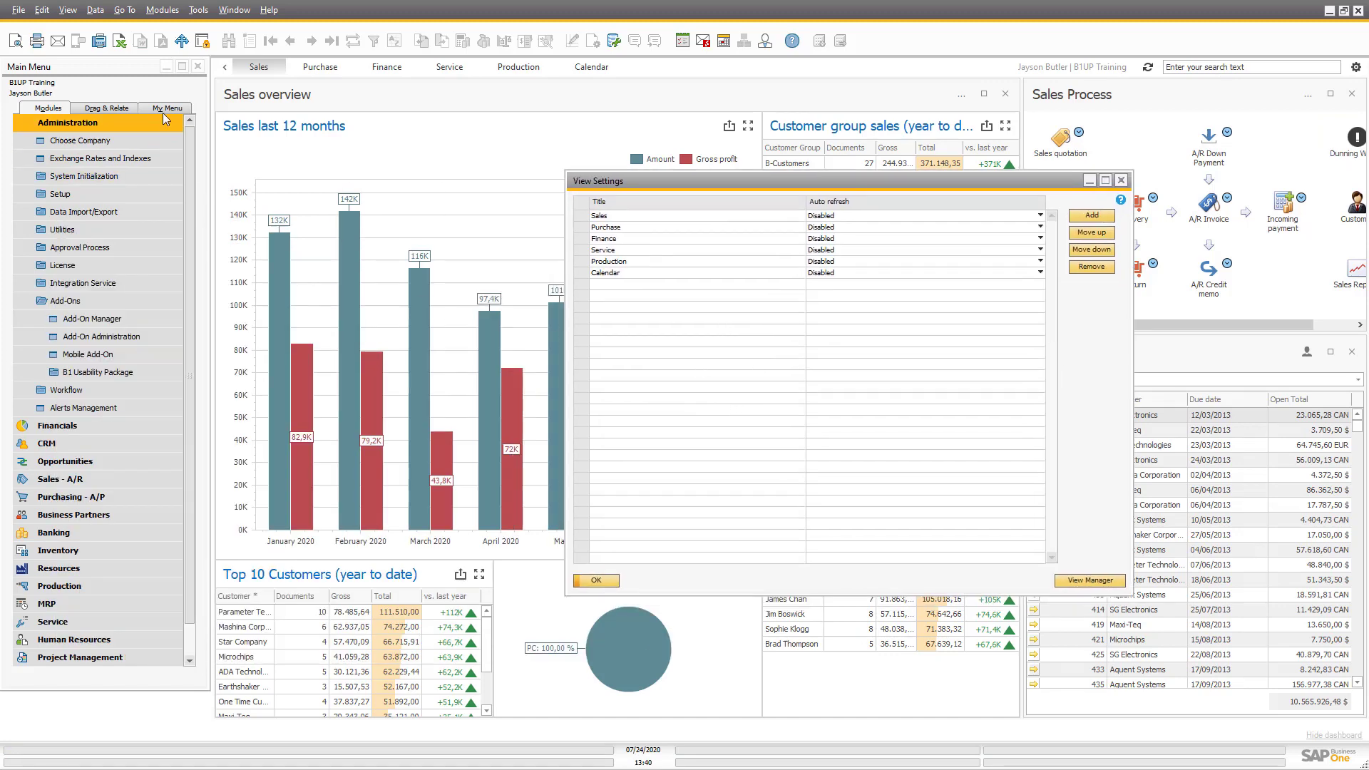
pyautogui.click(1091, 216)
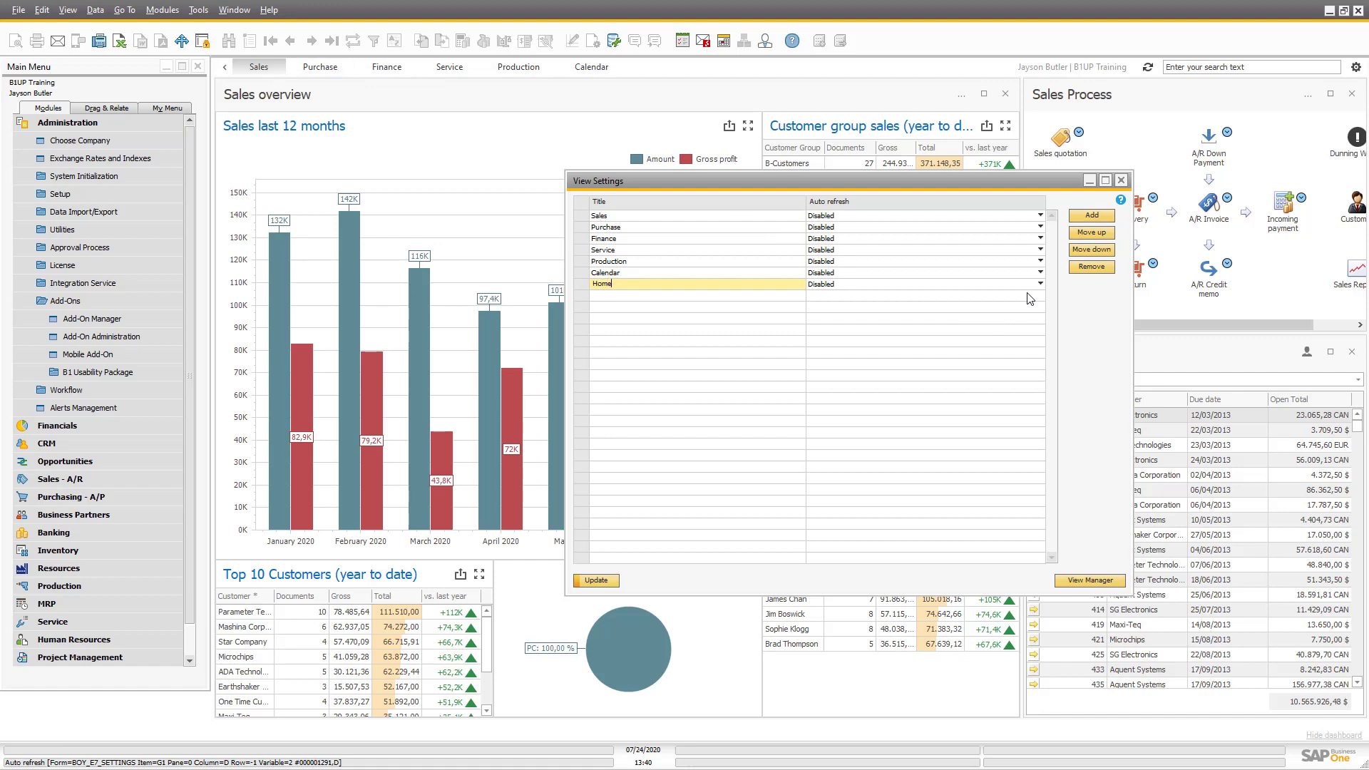
pyautogui.click(634, 311)
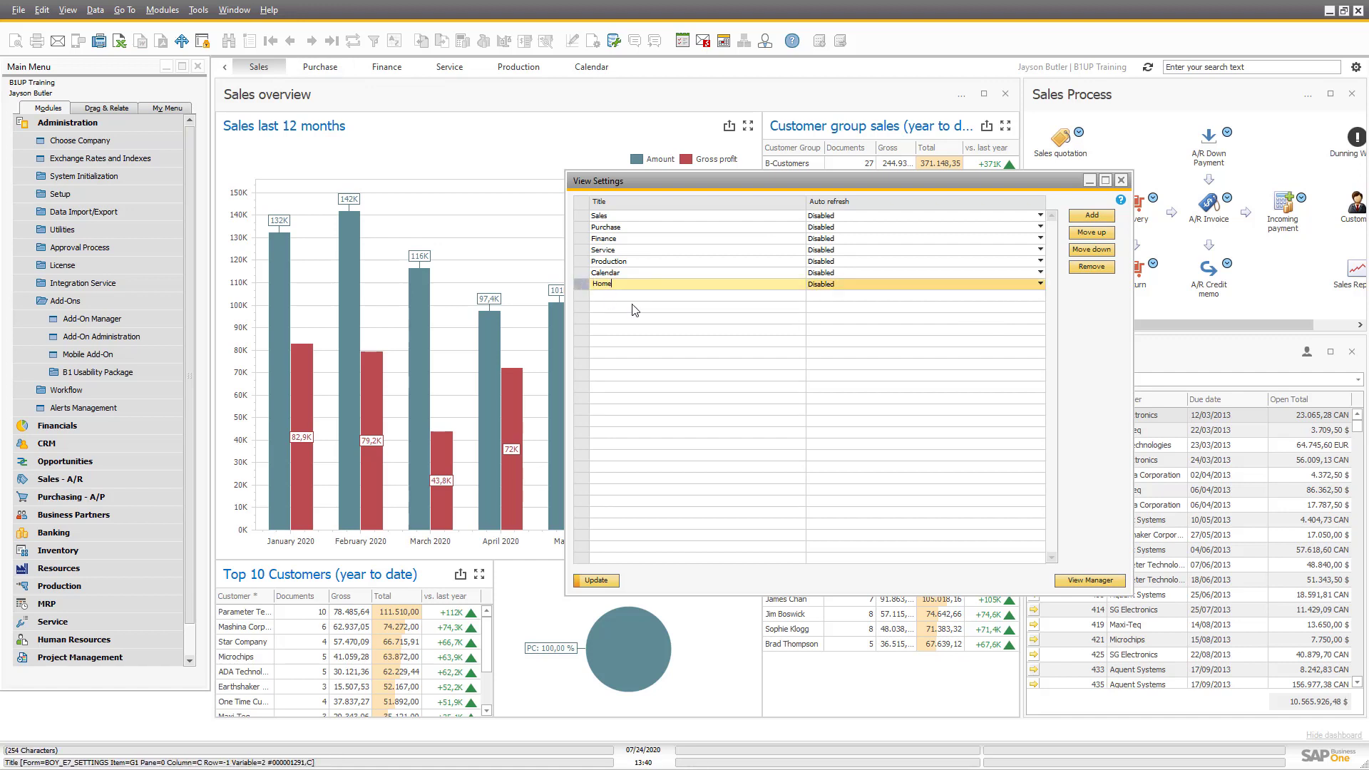
# Keep Home's auto refresh Disabled, move it to the top of the list, and apply
pyautogui.click(861, 284)
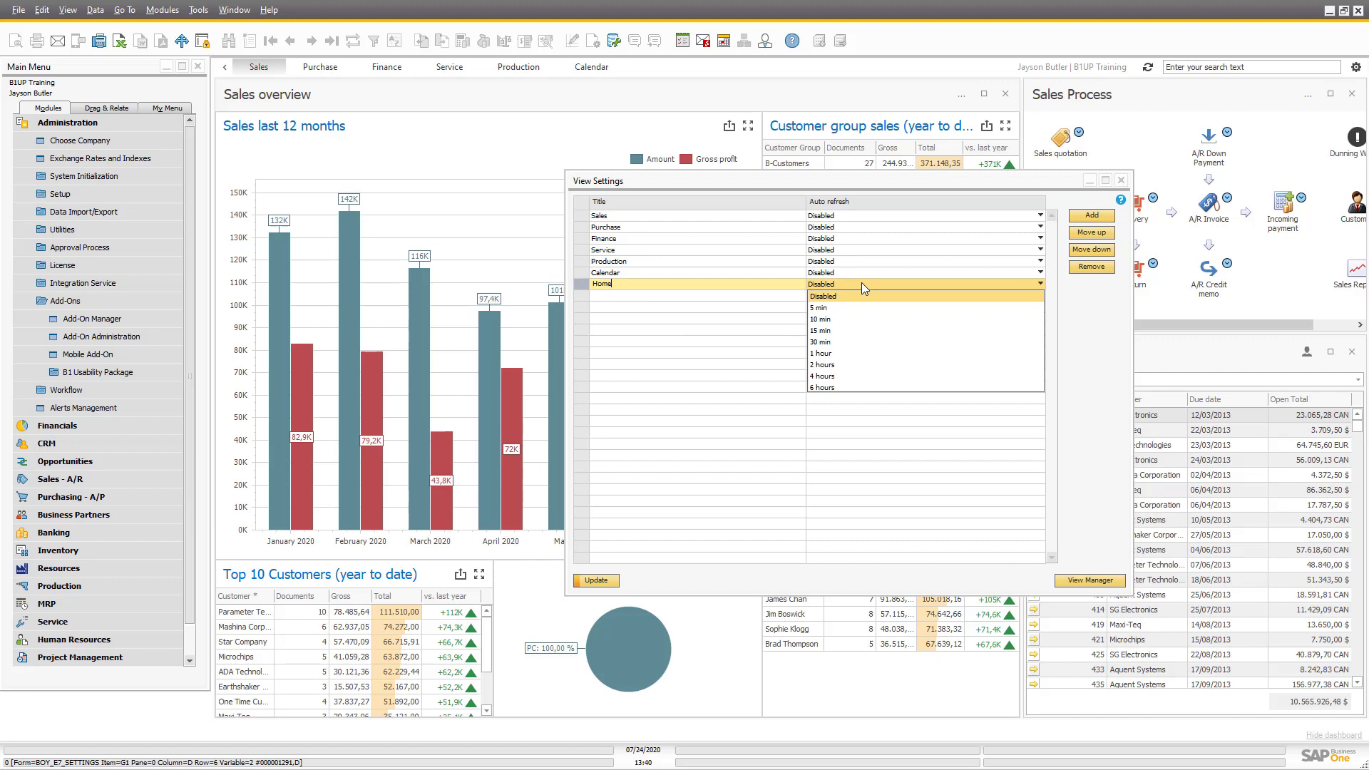
pyautogui.click(861, 284)
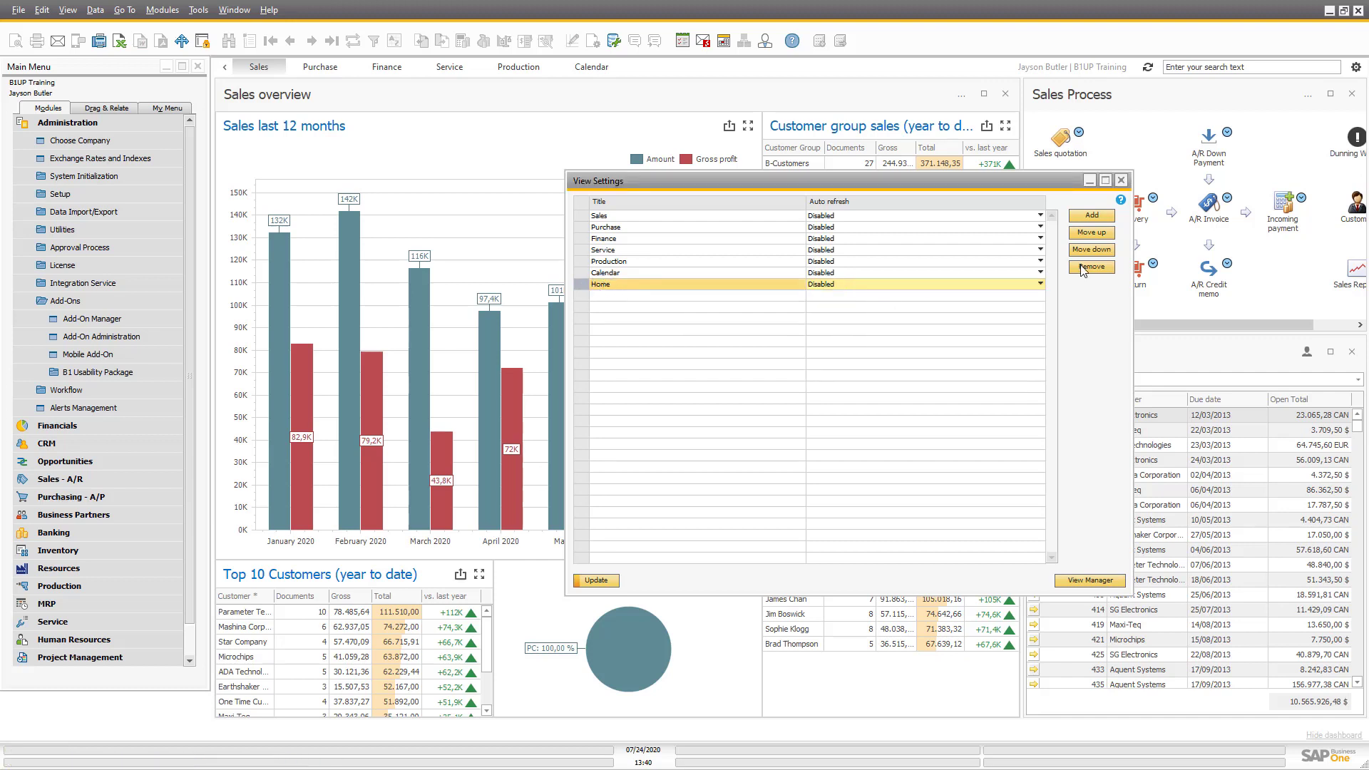
pyautogui.click(1103, 238)
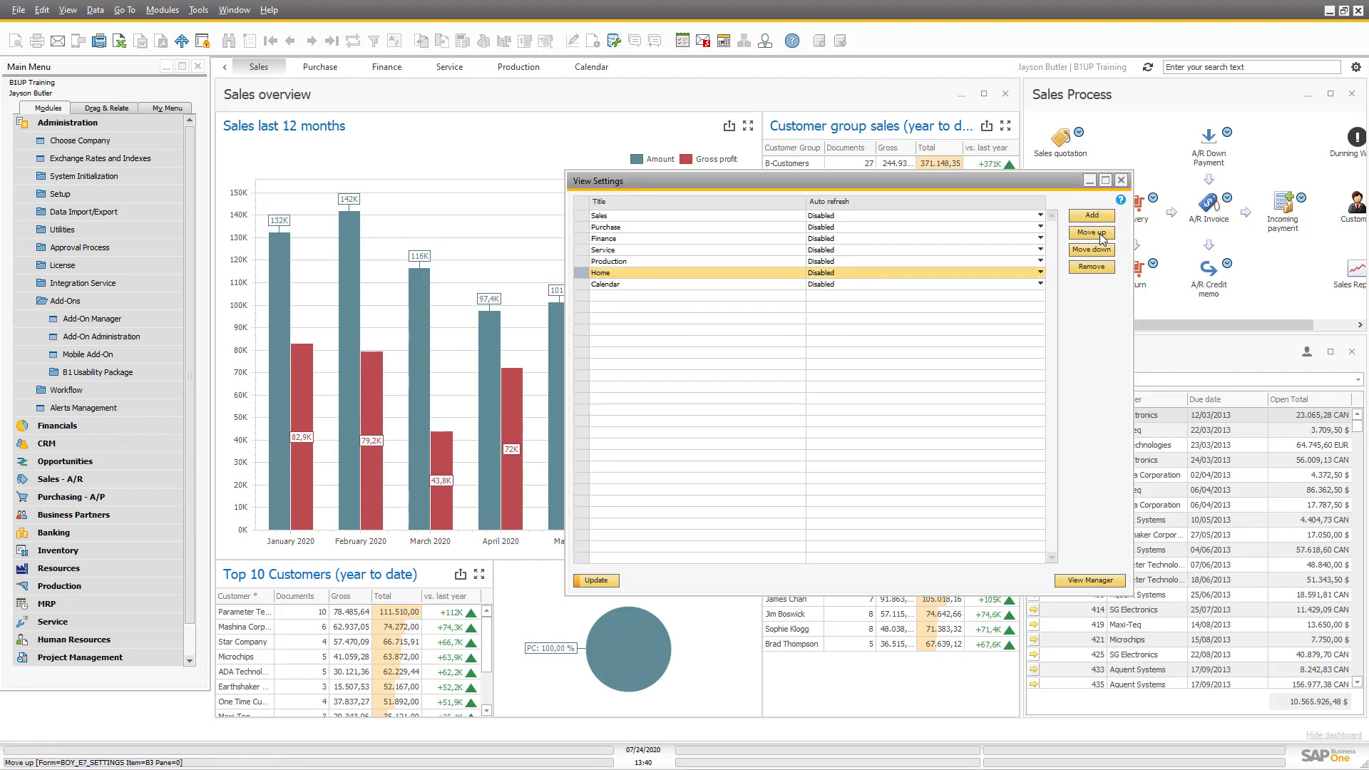
pyautogui.click(1103, 238)
pyautogui.click(1102, 239)
pyautogui.click(1102, 238)
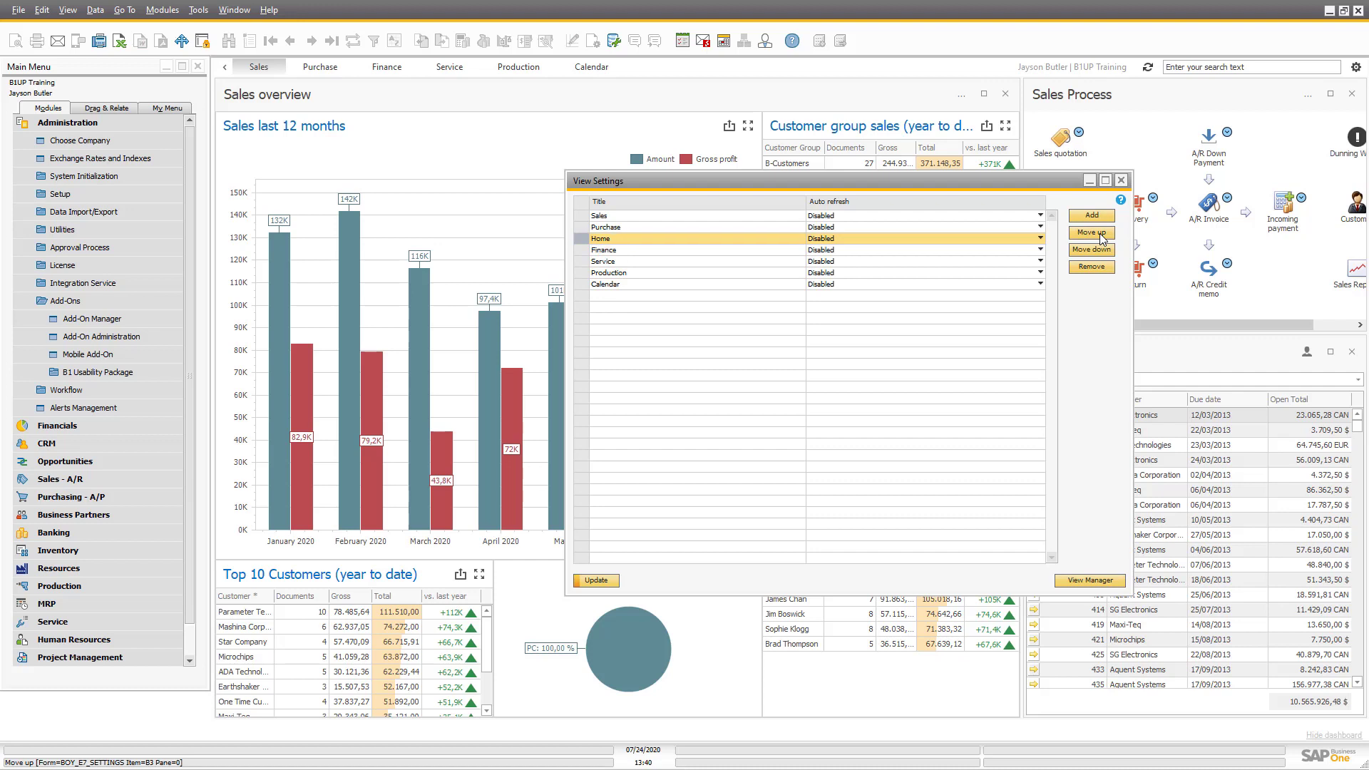
pyautogui.click(1102, 238)
pyautogui.click(1102, 238)
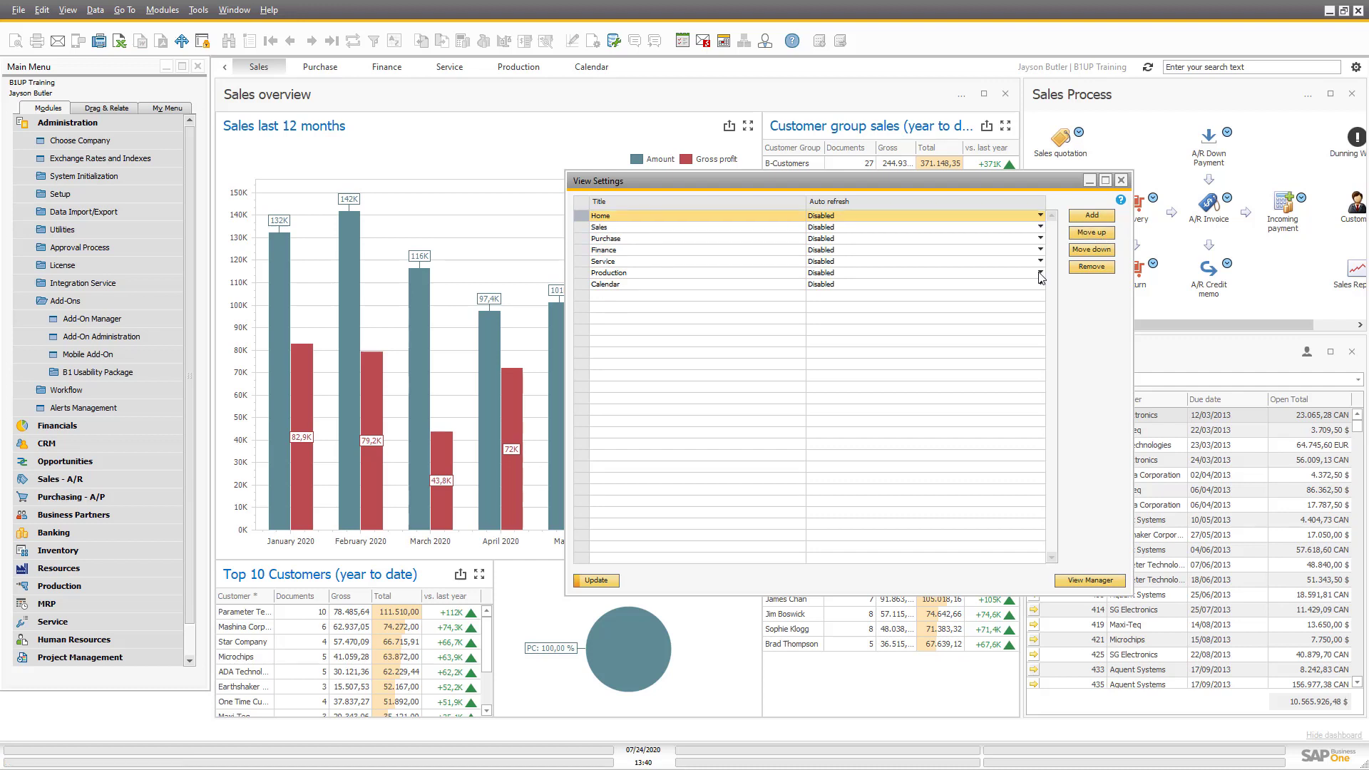
pyautogui.click(598, 582)
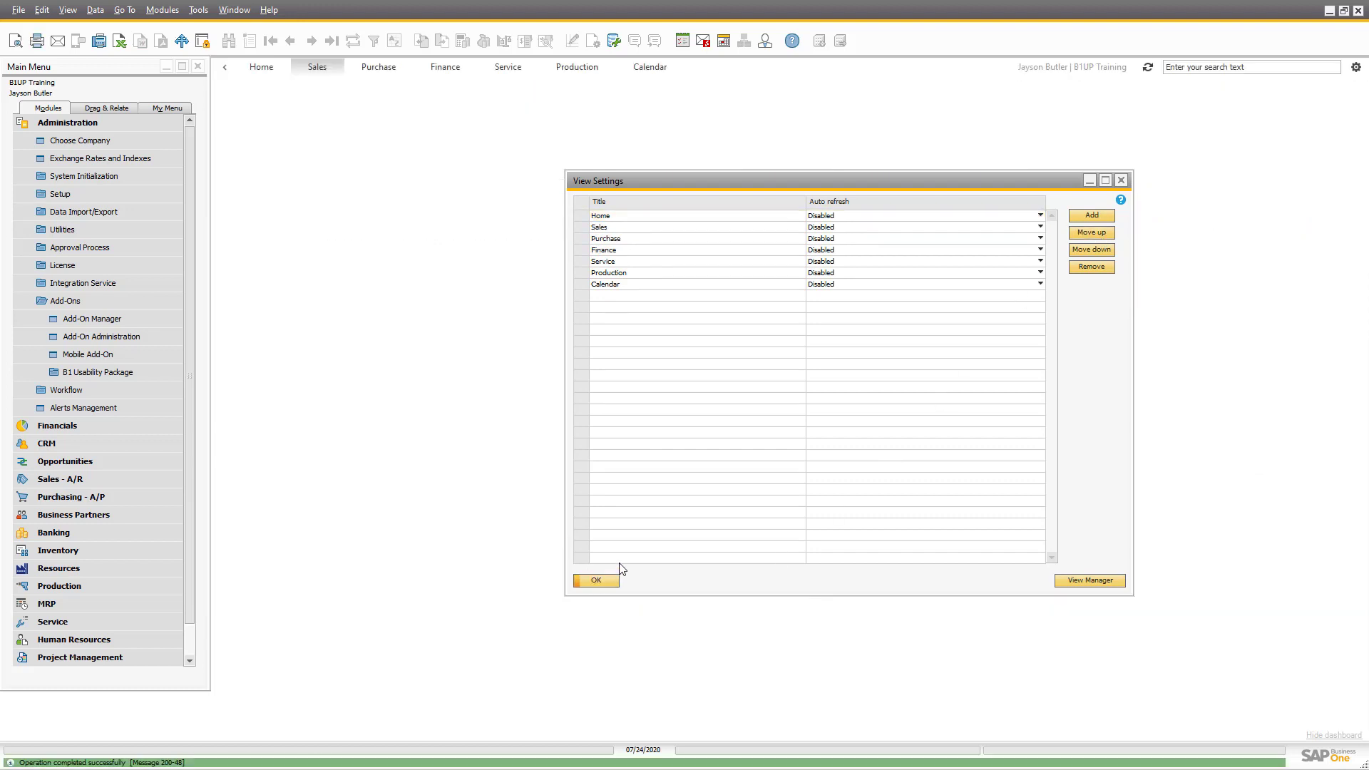
# Switch to the empty Home view and add the Sales overview widget from the widget list
pyautogui.click(592, 580)
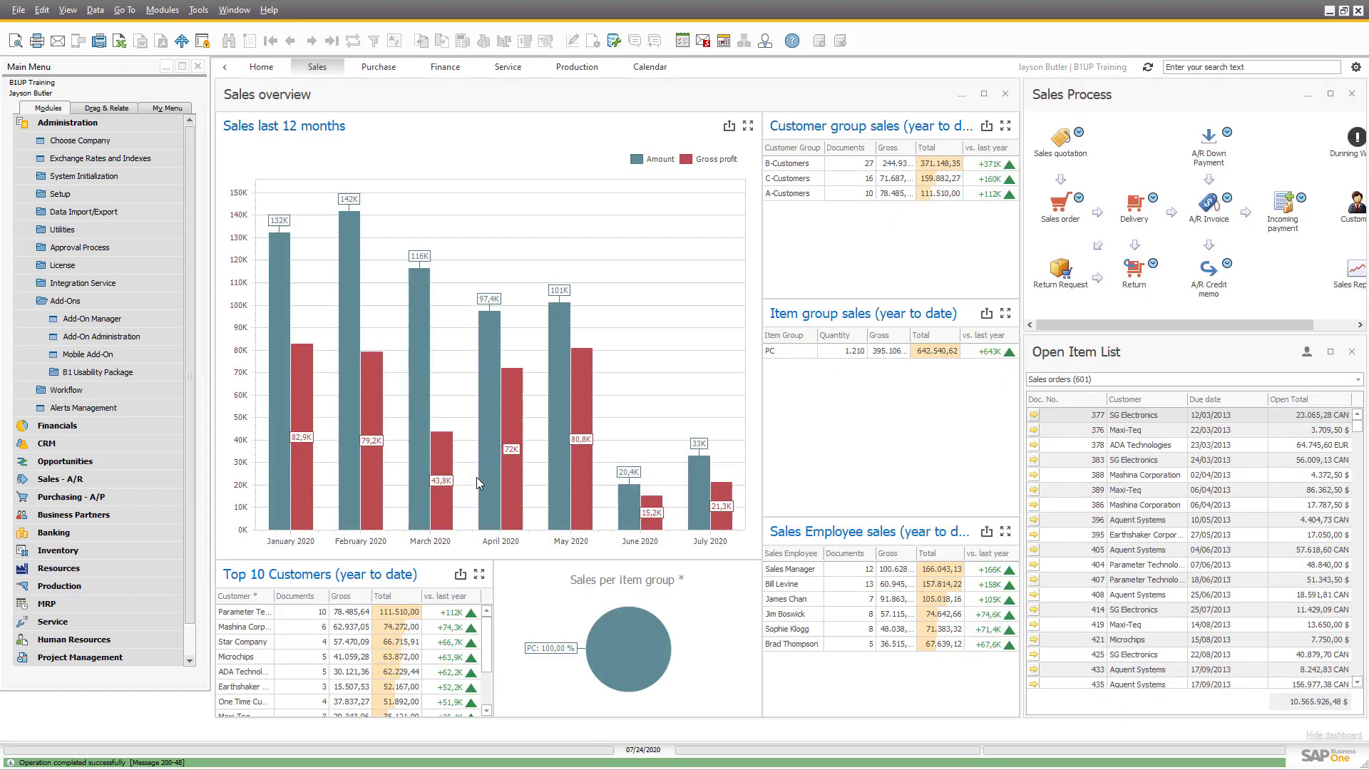
pyautogui.click(261, 67)
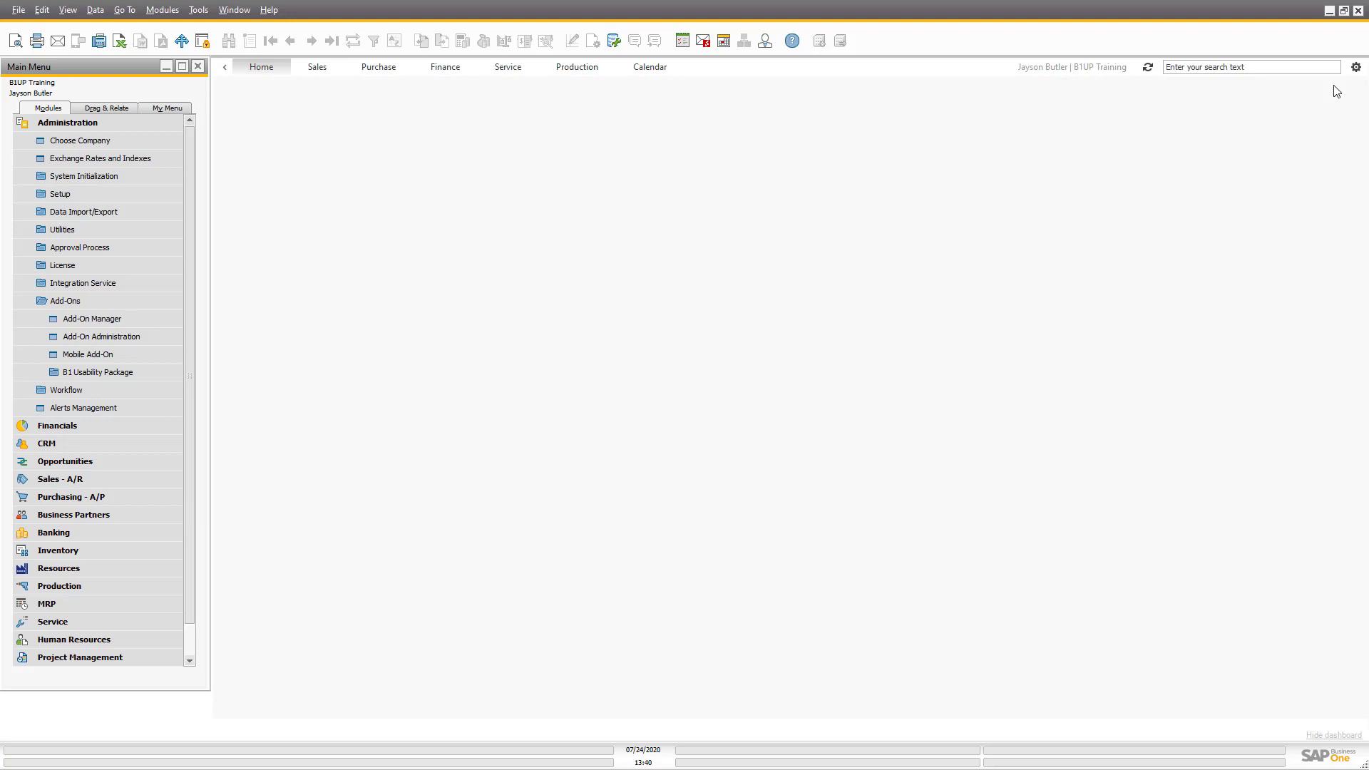
pyautogui.click(1355, 69)
pyautogui.click(1269, 85)
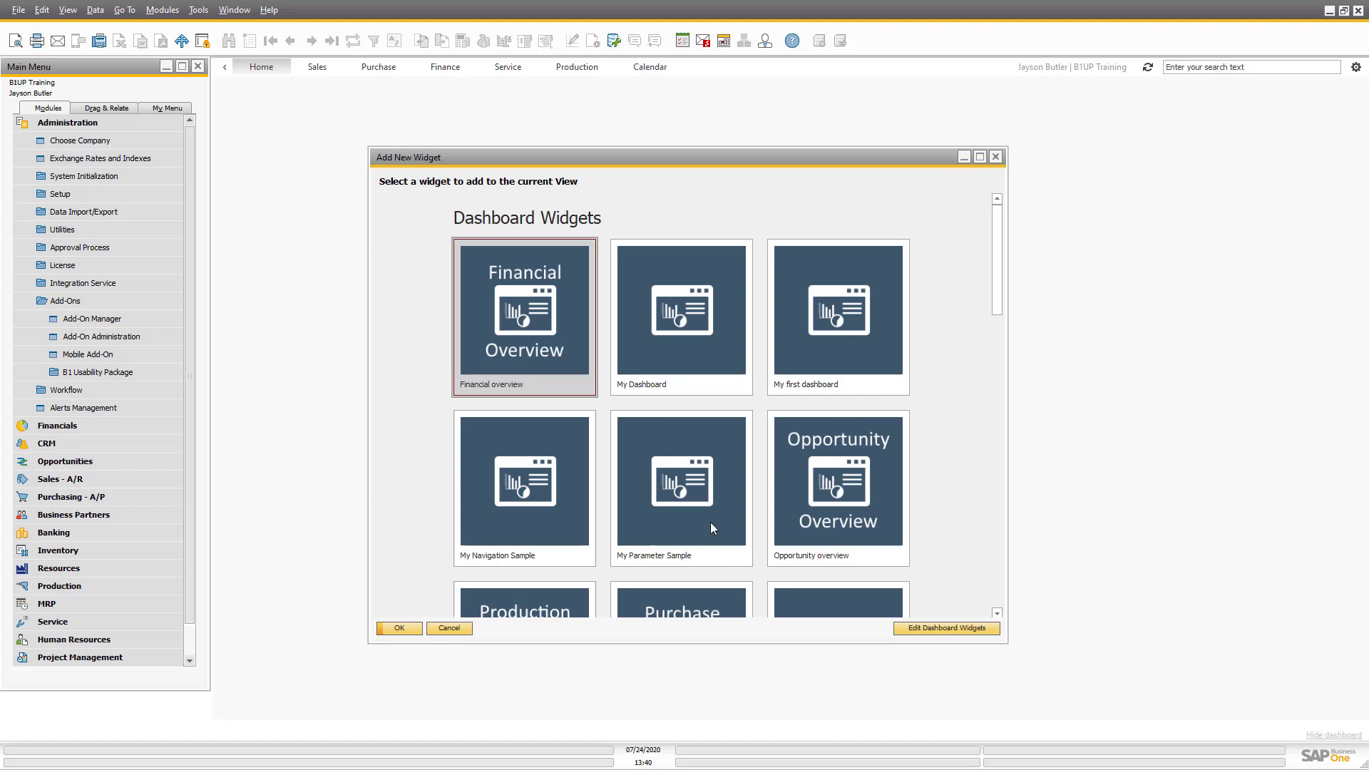
pyautogui.scroll(-2, 721, 503)
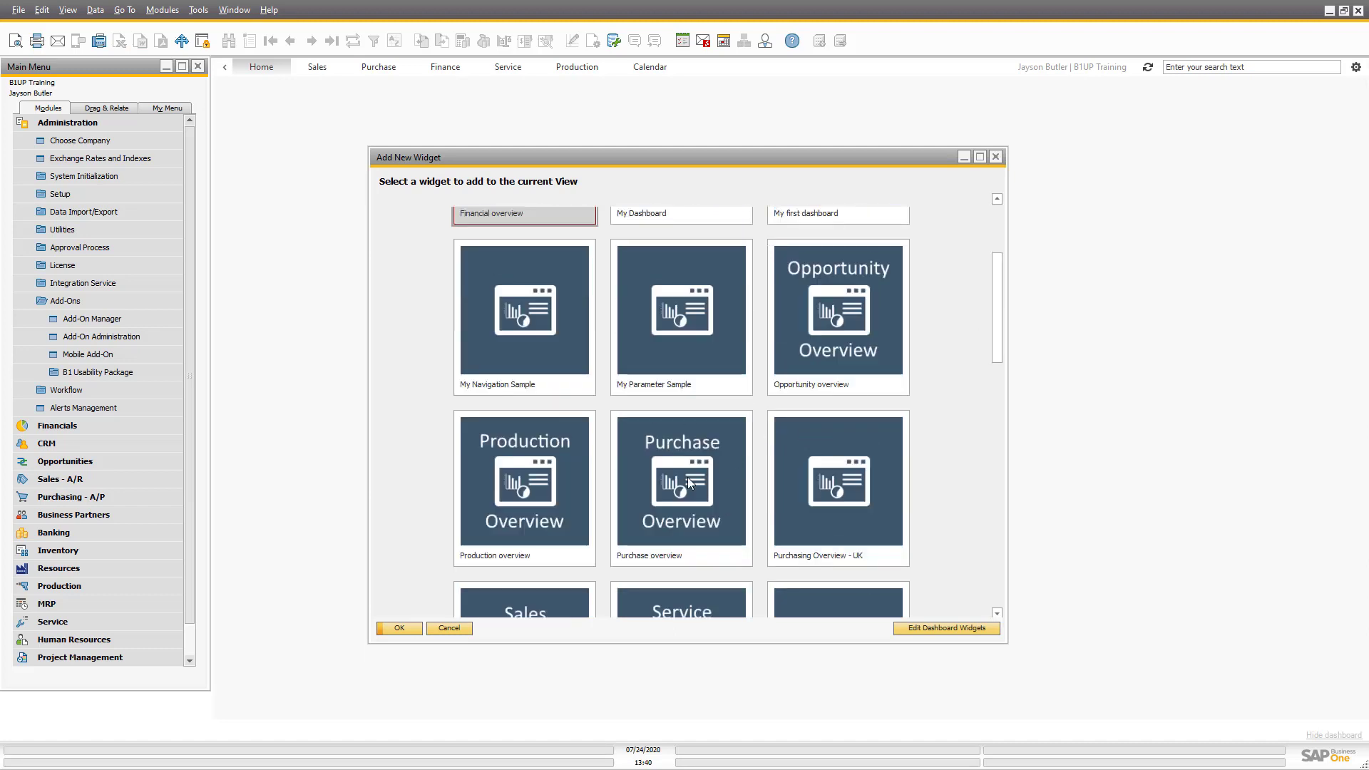
pyautogui.scroll(-1, 687, 488)
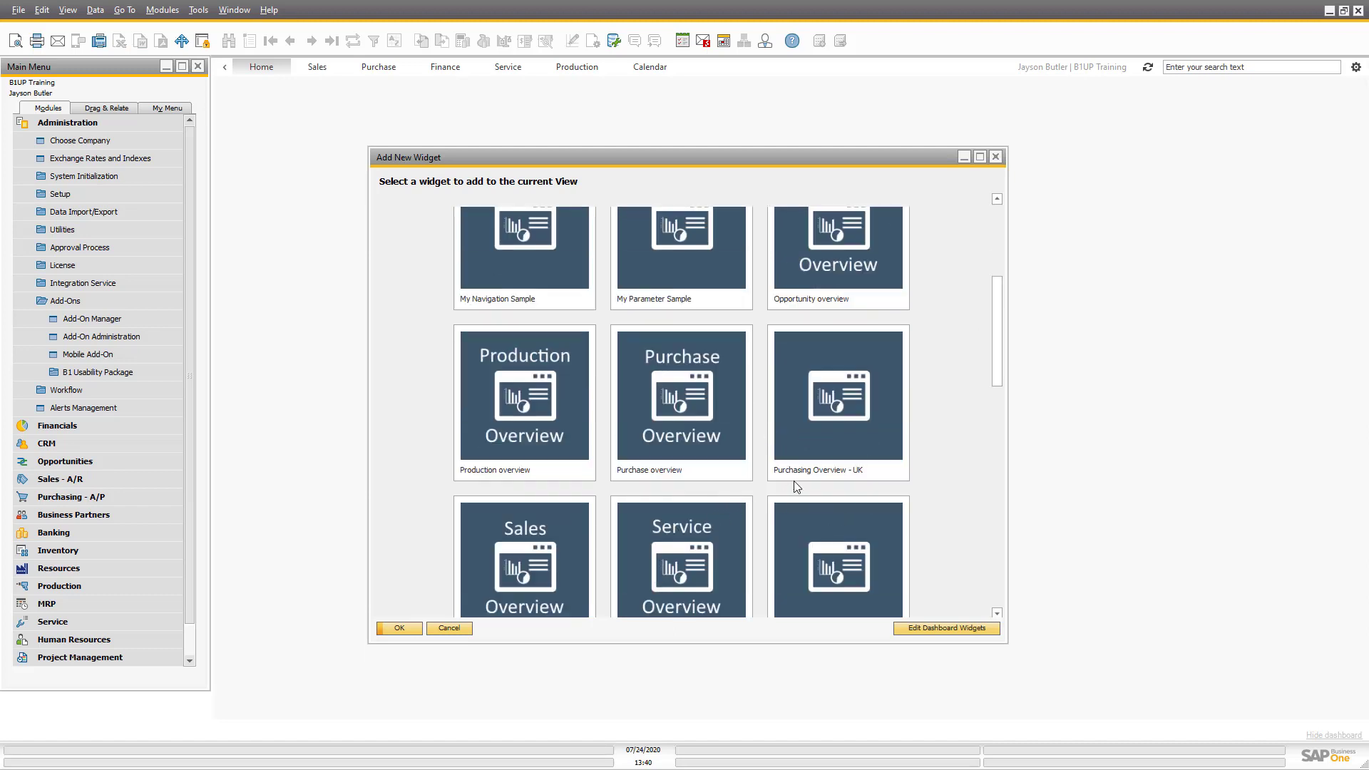
pyautogui.scroll(-1, 630, 531)
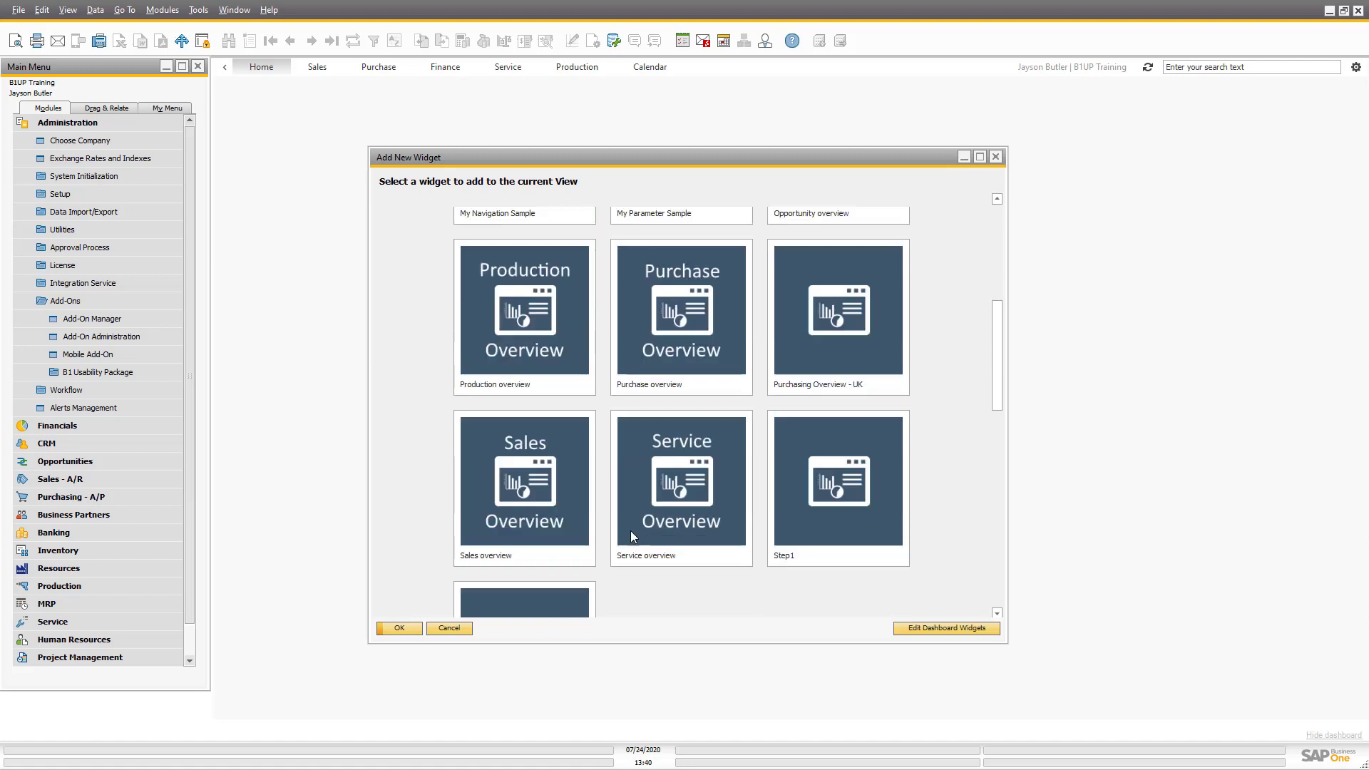
pyautogui.doubleClick(540, 487)
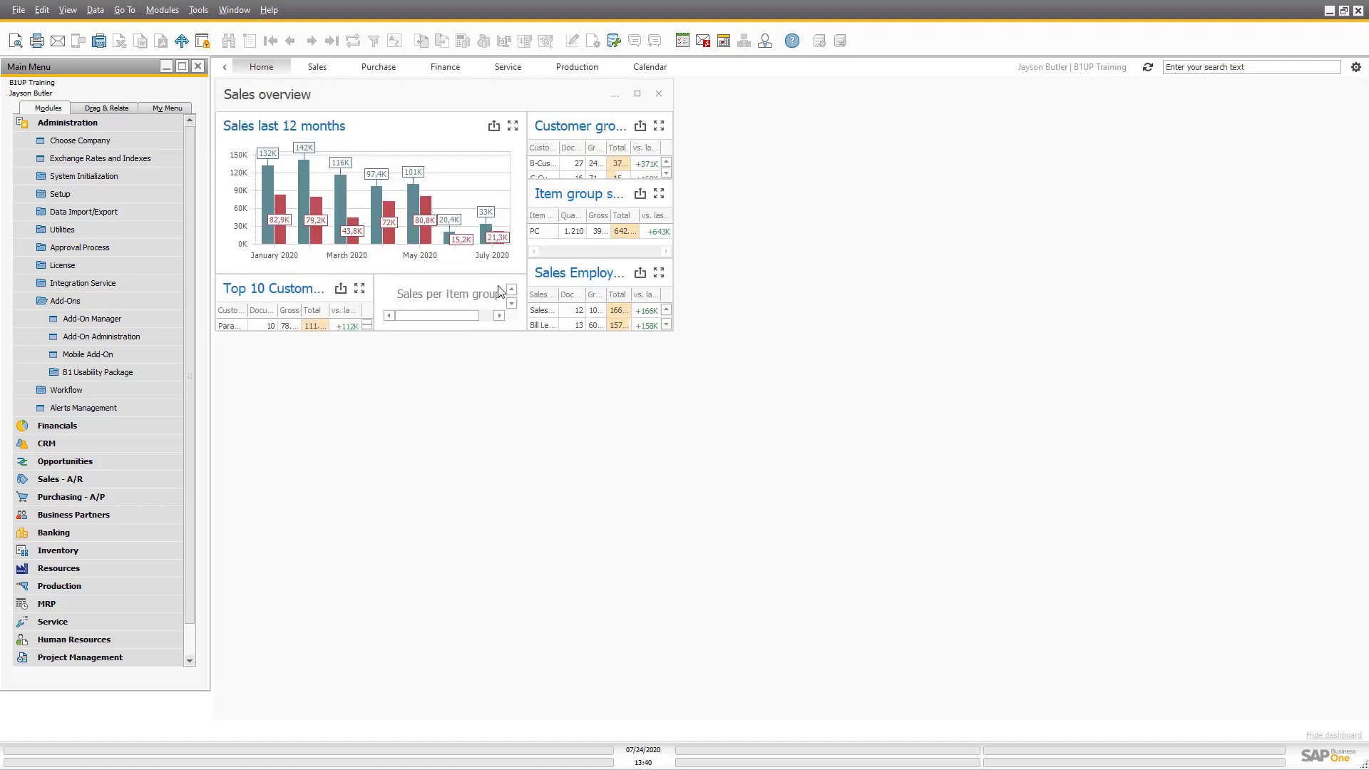
# Make the Sales overview much taller and add the Financial overview widget to Home
pyautogui.moveTo(668, 332); pyautogui.dragTo(534, 715)
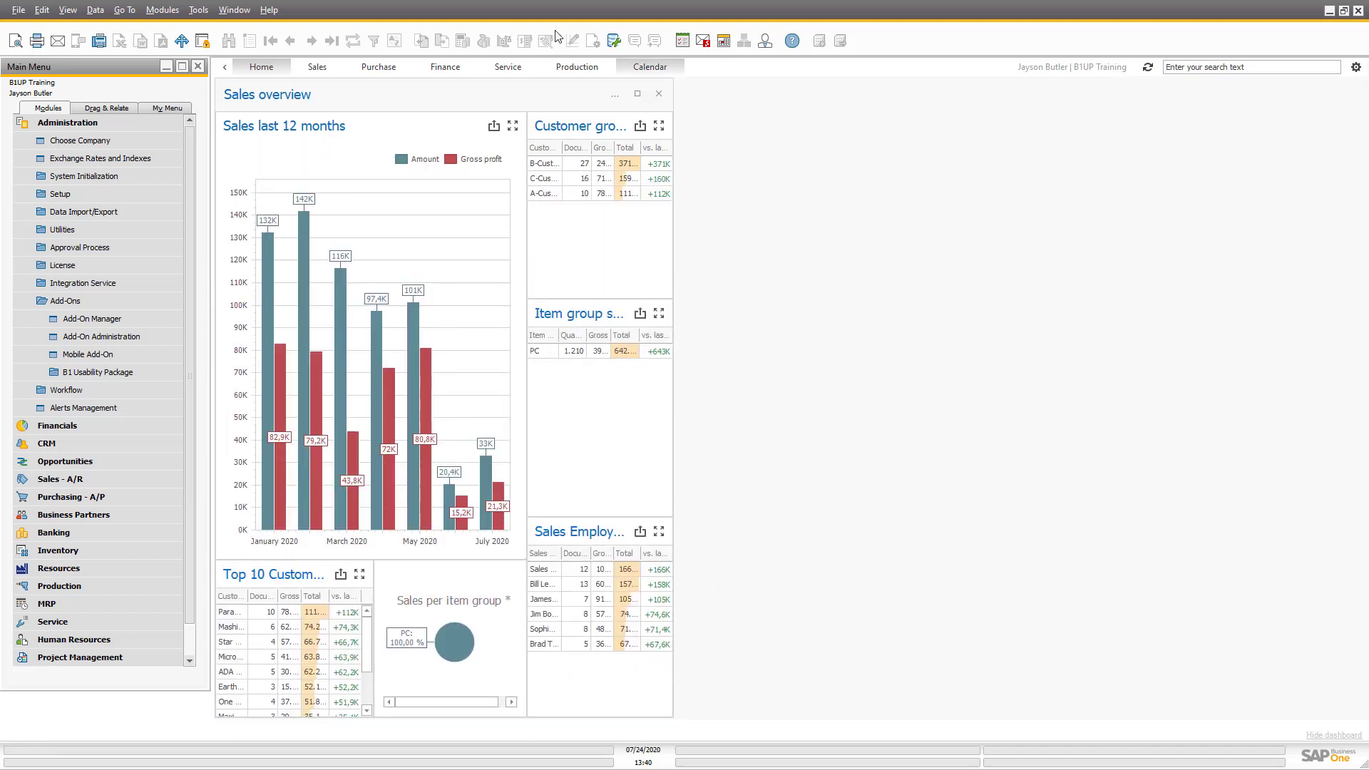
pyautogui.click(1358, 68)
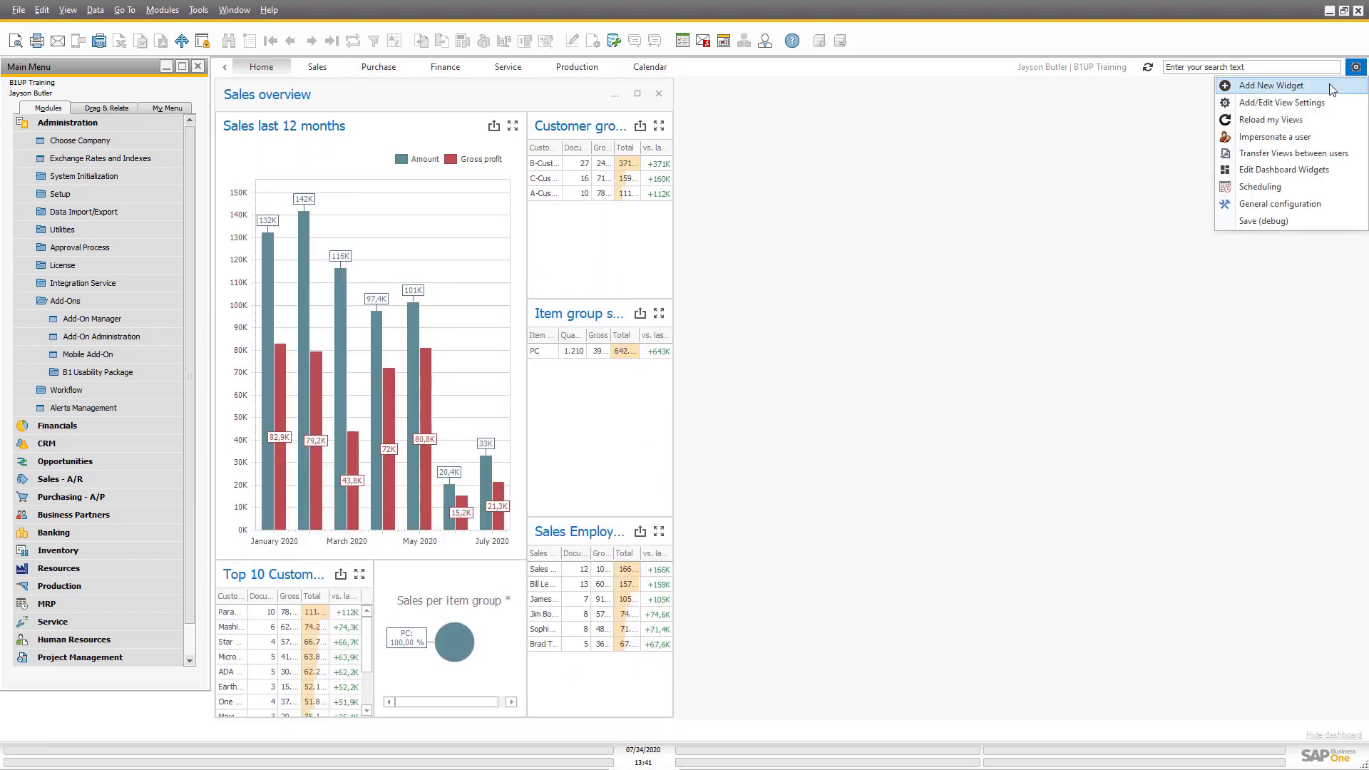
pyautogui.click(1255, 84)
pyautogui.scroll(-5, 711, 302)
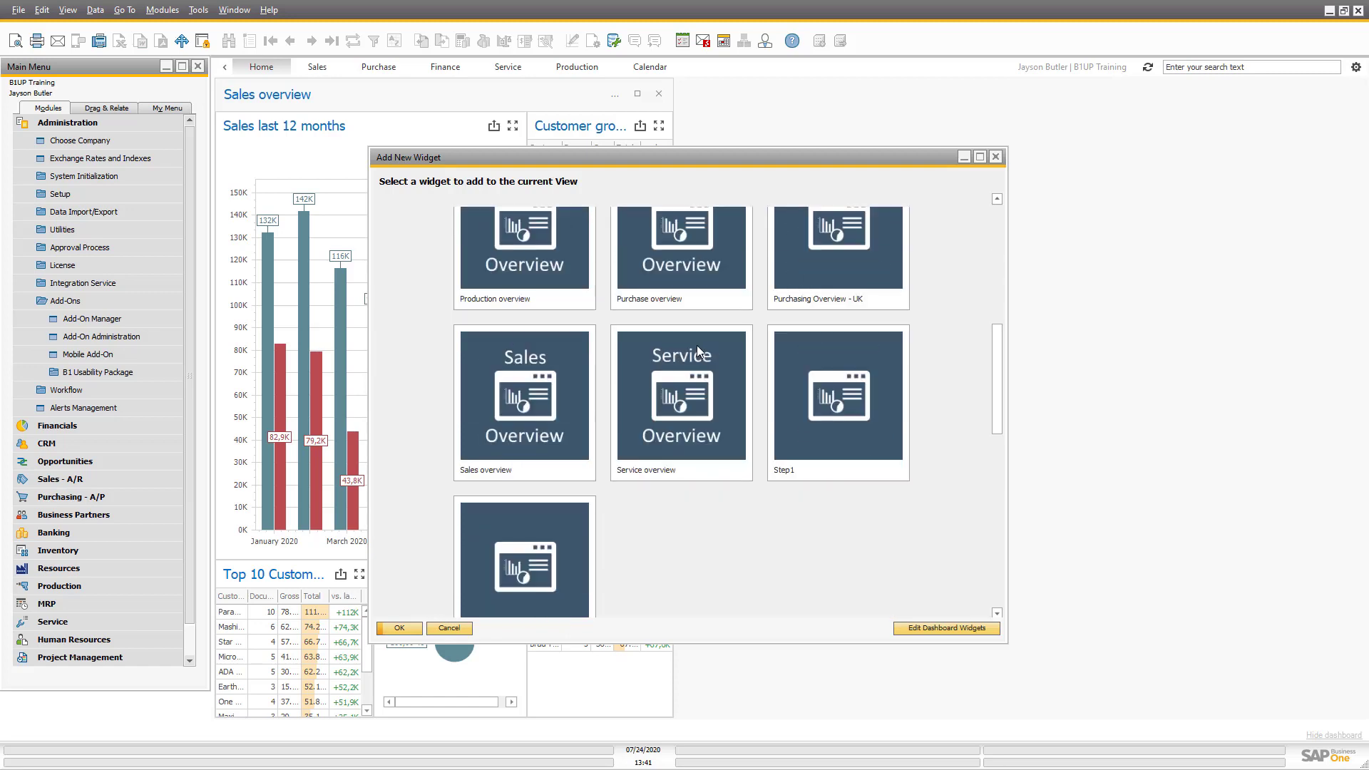
pyautogui.scroll(5, 716, 387)
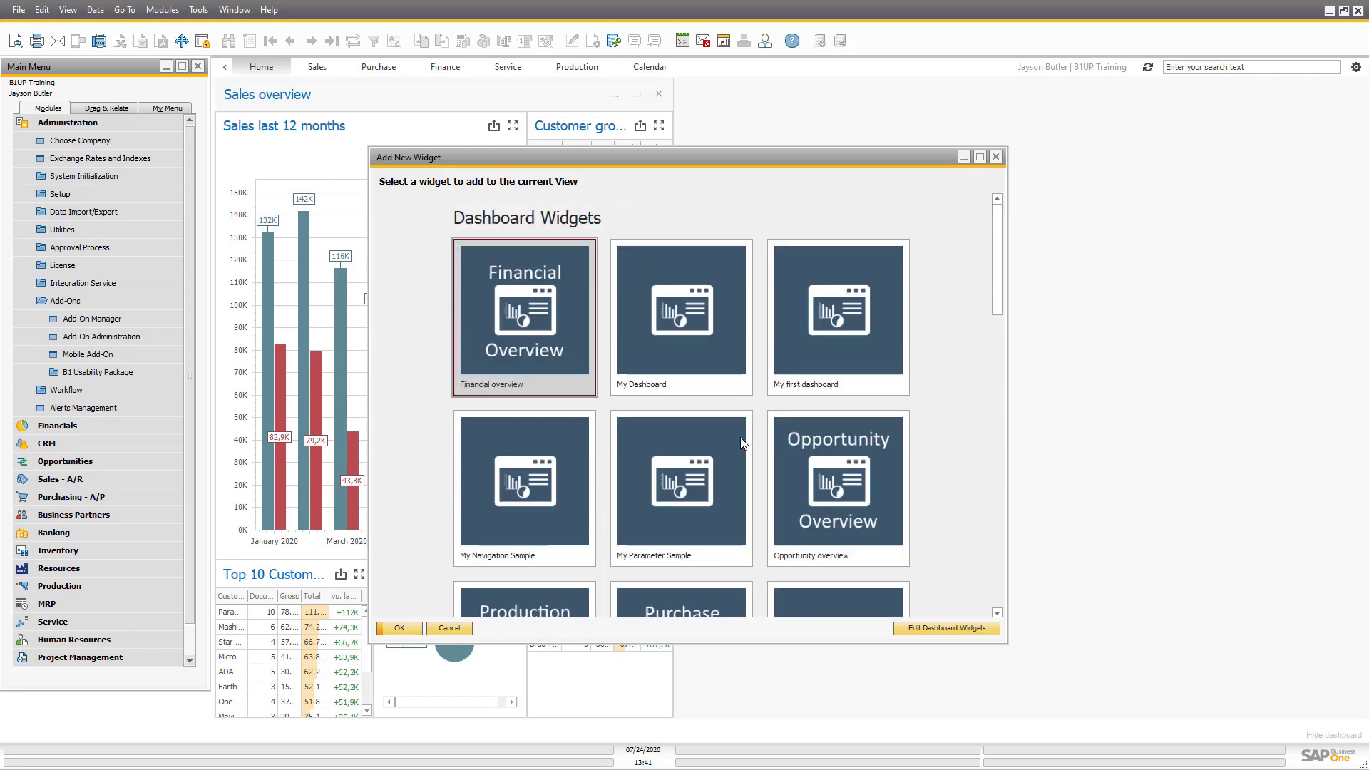
pyautogui.doubleClick(498, 335)
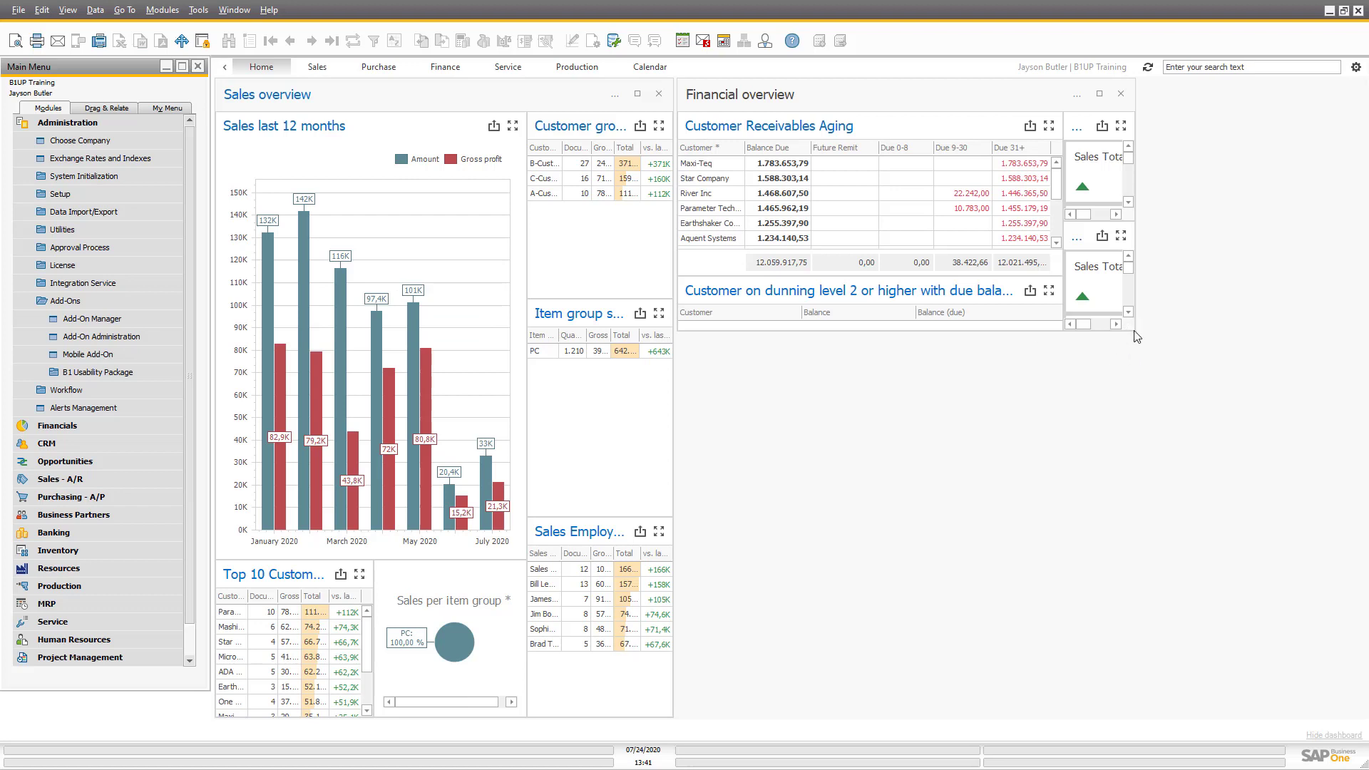
# Widen Financial overview to the right edge, stretch it taller, and collapse the Main Menu
pyautogui.moveTo(1137, 303); pyautogui.dragTo(1363, 307)
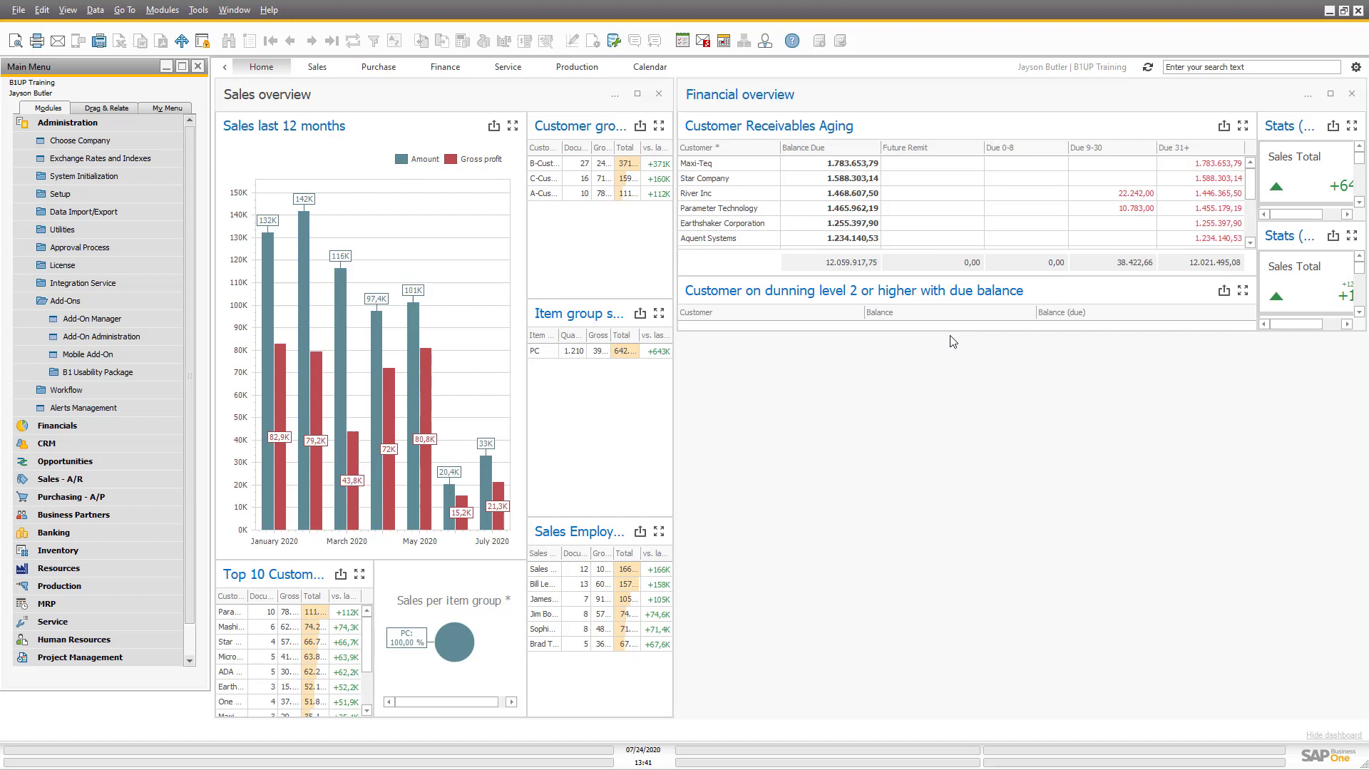
pyautogui.moveTo(905, 332); pyautogui.dragTo(877, 427)
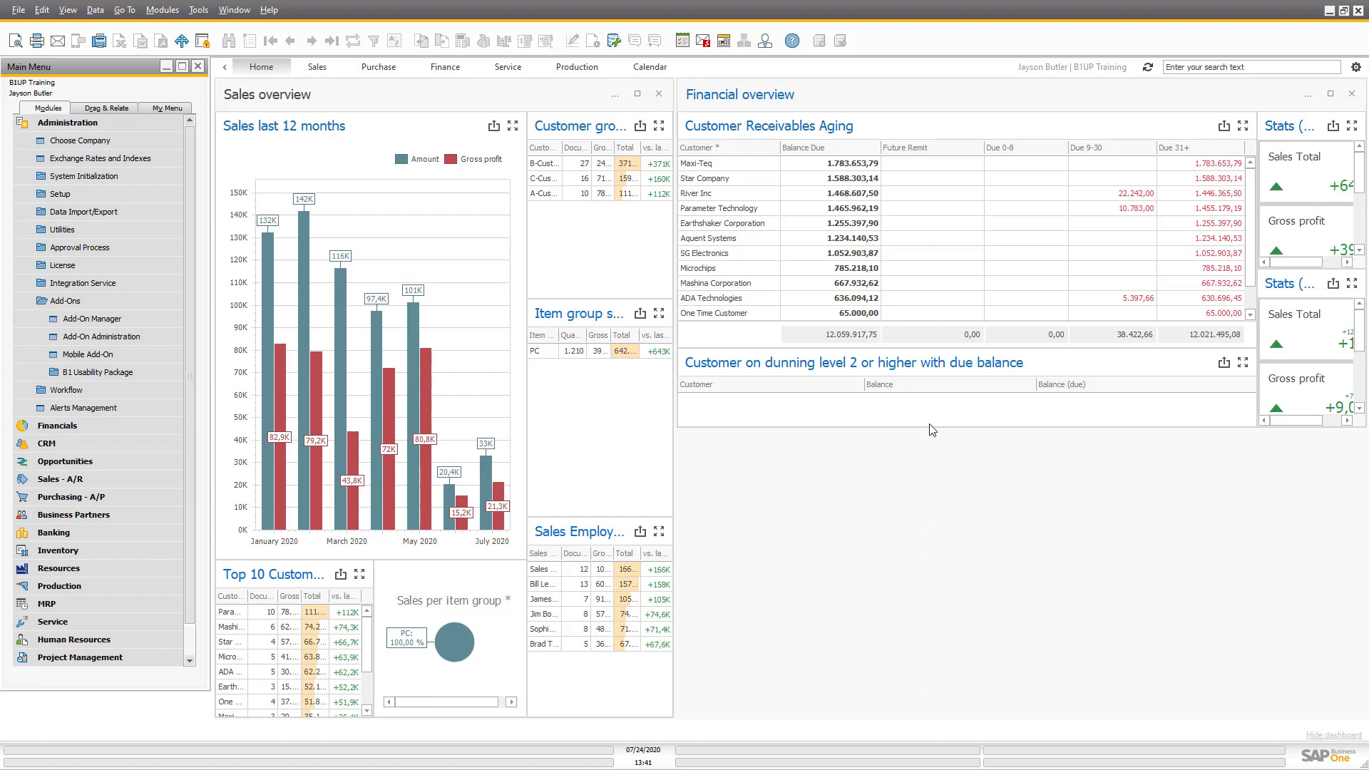
pyautogui.moveTo(930, 427); pyautogui.dragTo(927, 460)
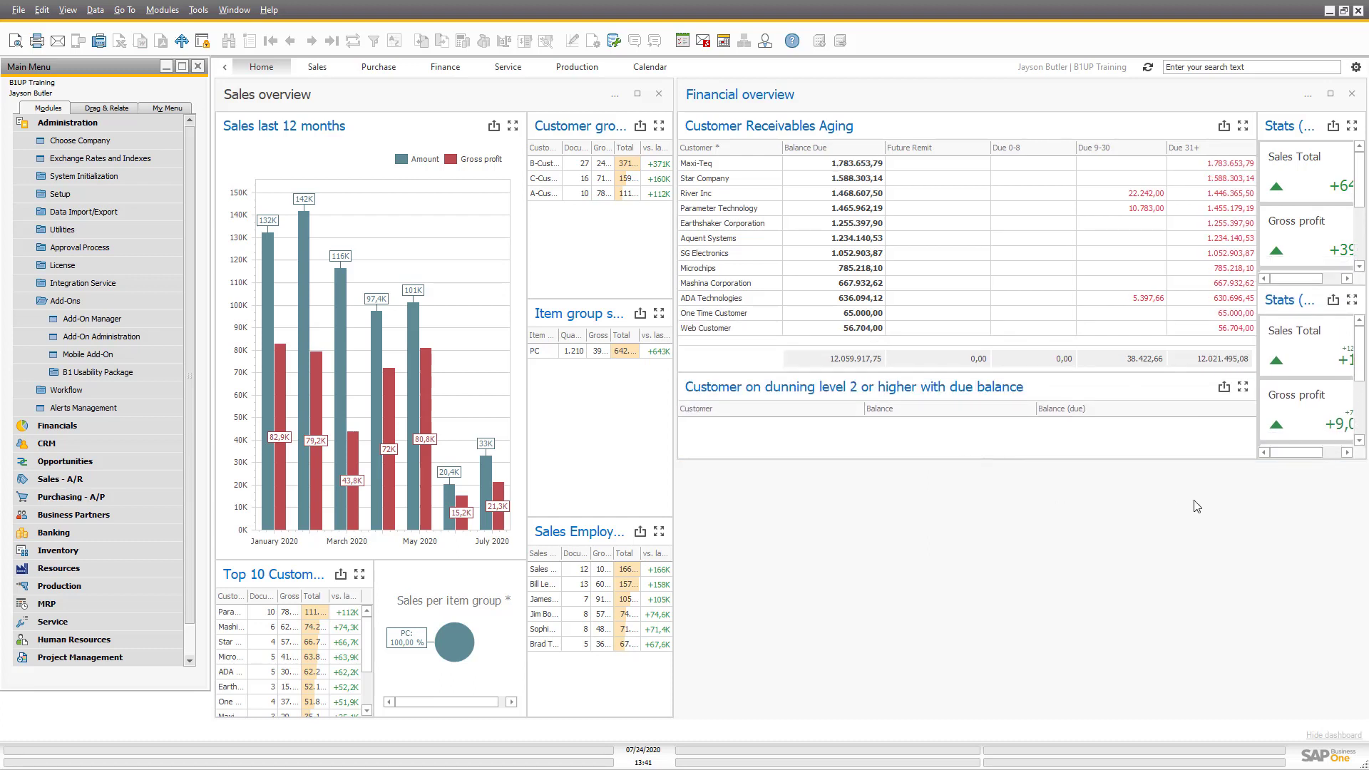
pyautogui.click(224, 66)
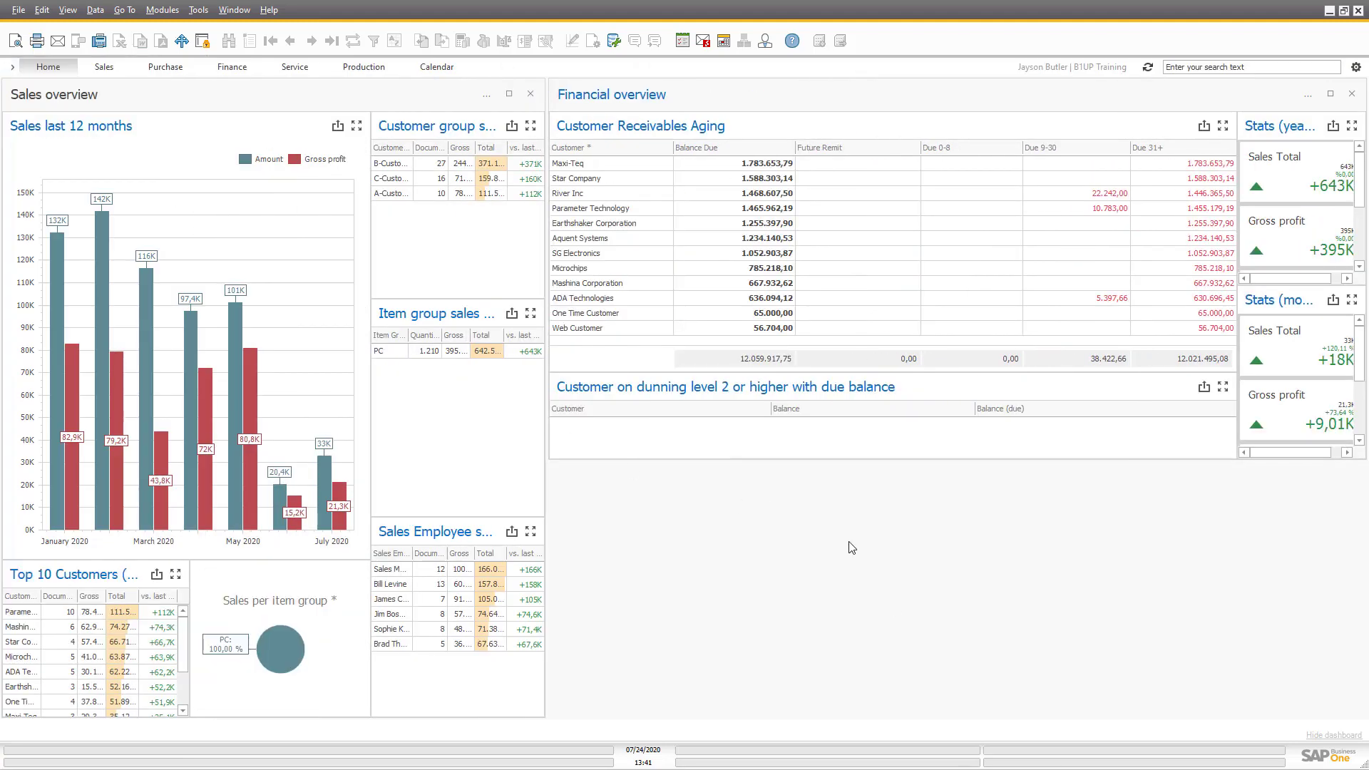
# Try adding the Open Item List widget and dismiss the no-room-on-this-view warning
pyautogui.click(1355, 66)
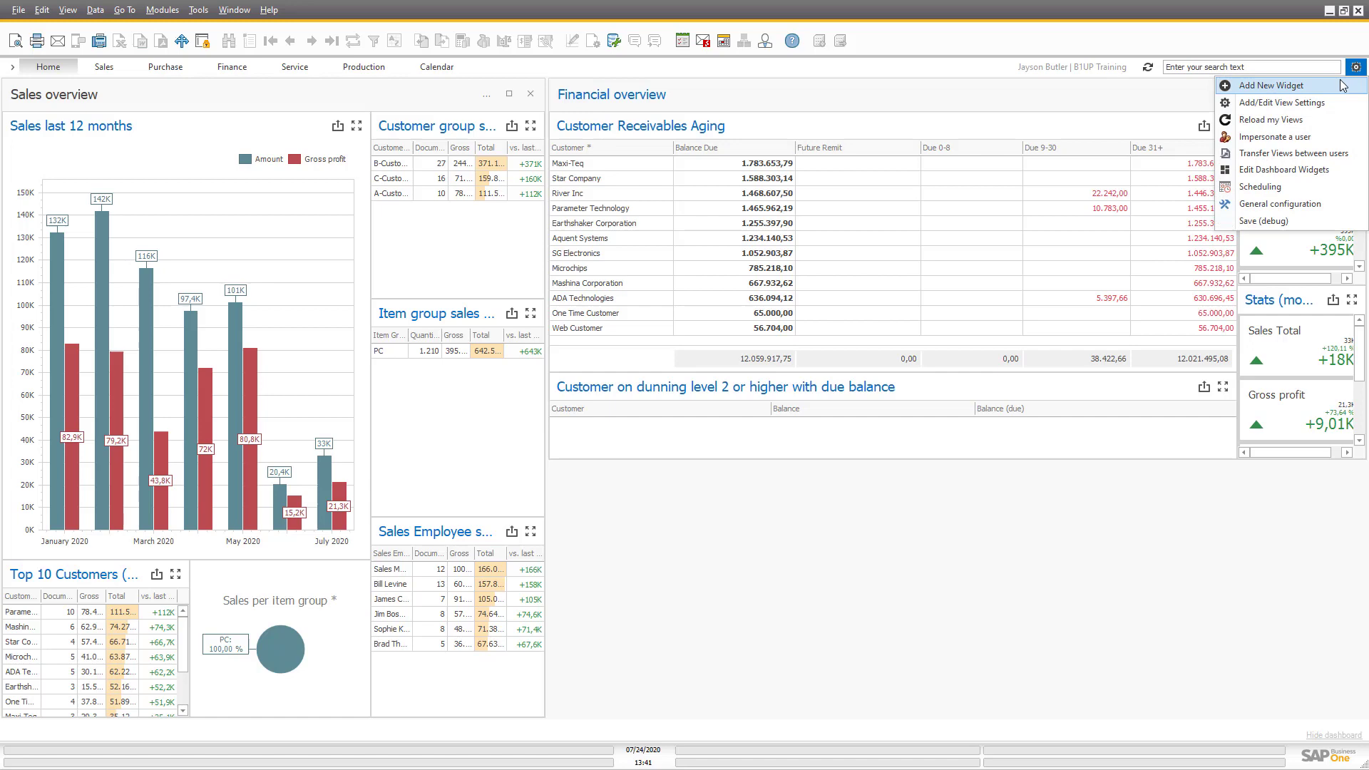
pyautogui.click(1343, 85)
pyautogui.scroll(-10, 674, 428)
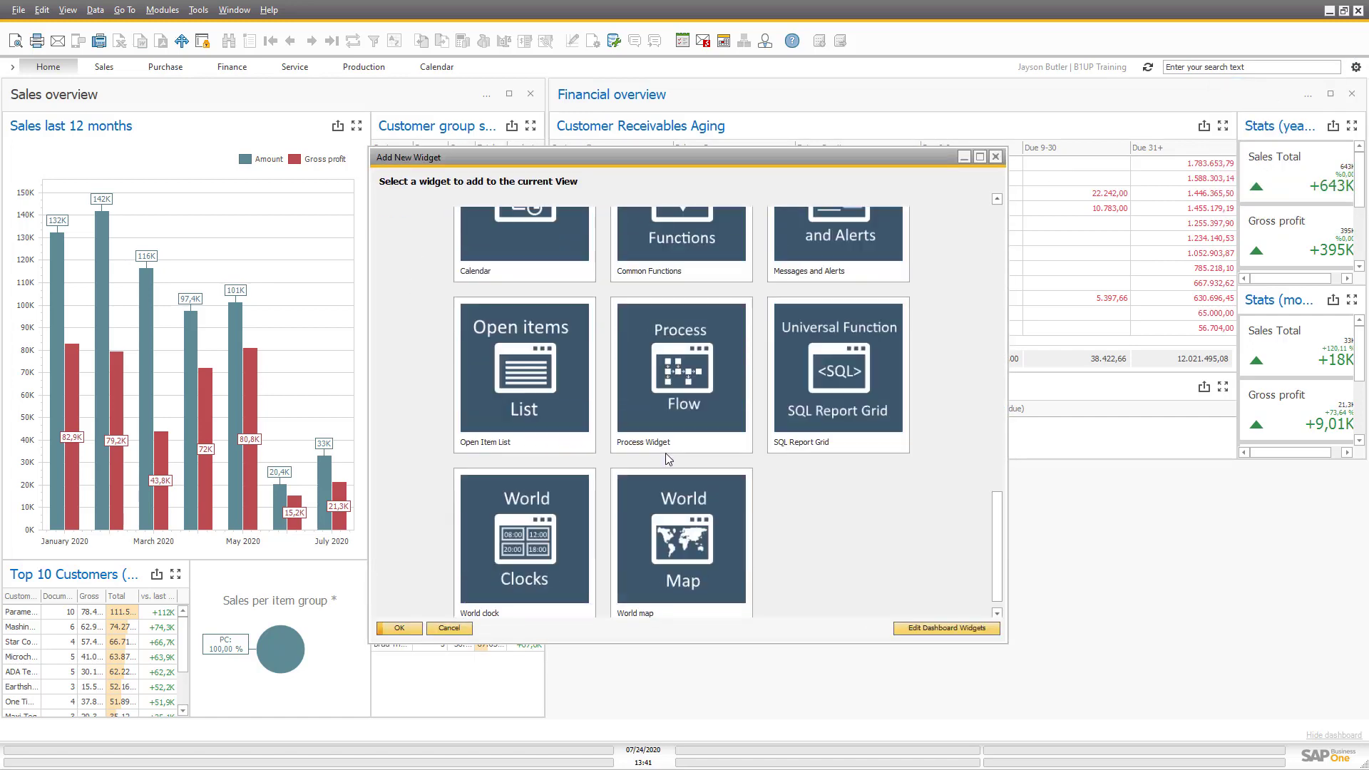
pyautogui.scroll(5, 720, 421)
pyautogui.scroll(-2, 654, 445)
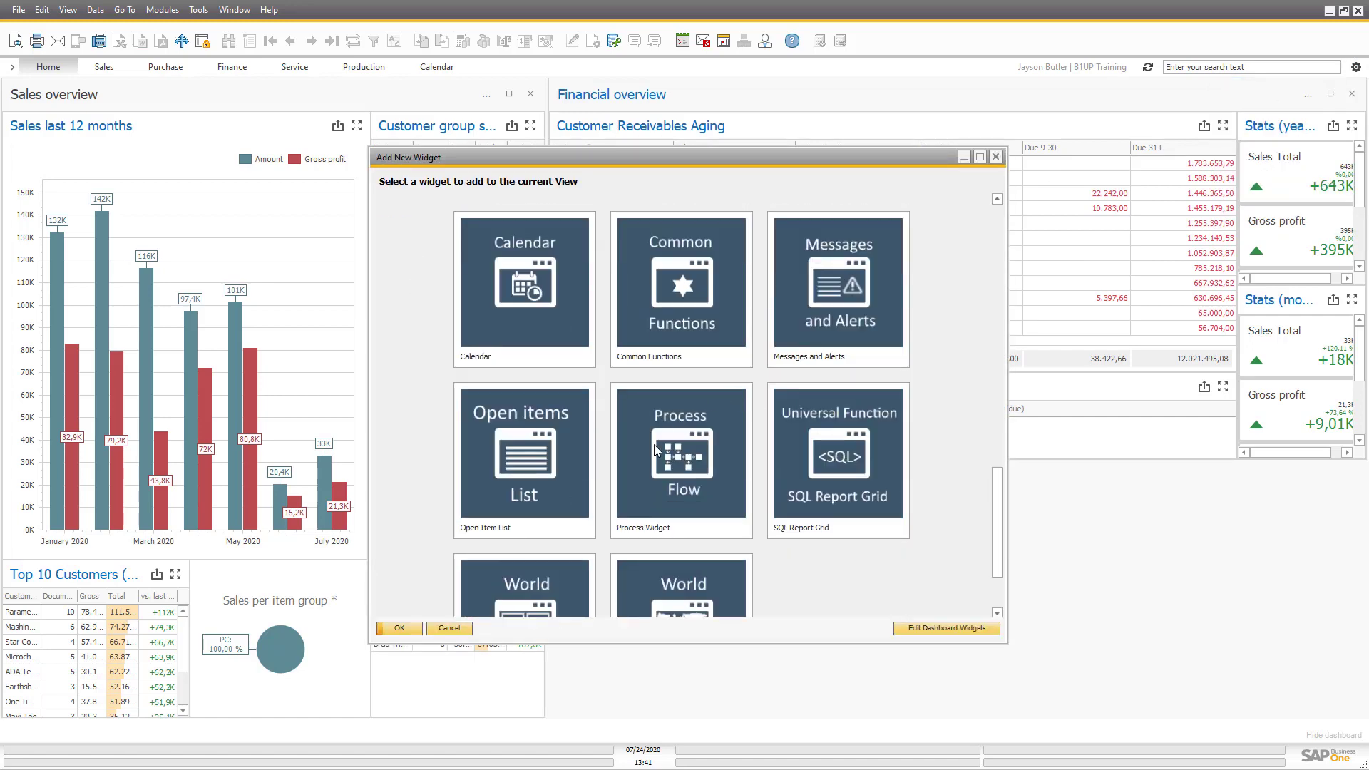
pyautogui.click(530, 450)
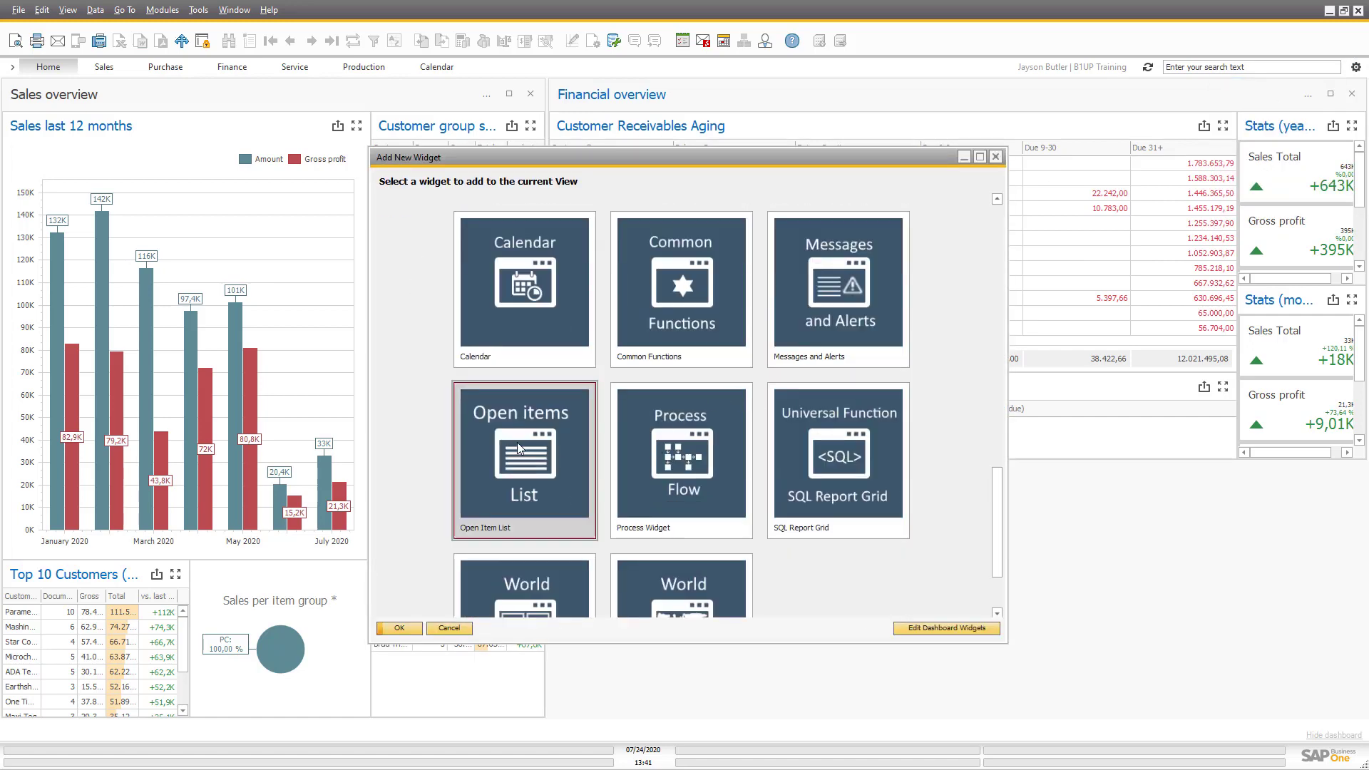
pyautogui.click(394, 628)
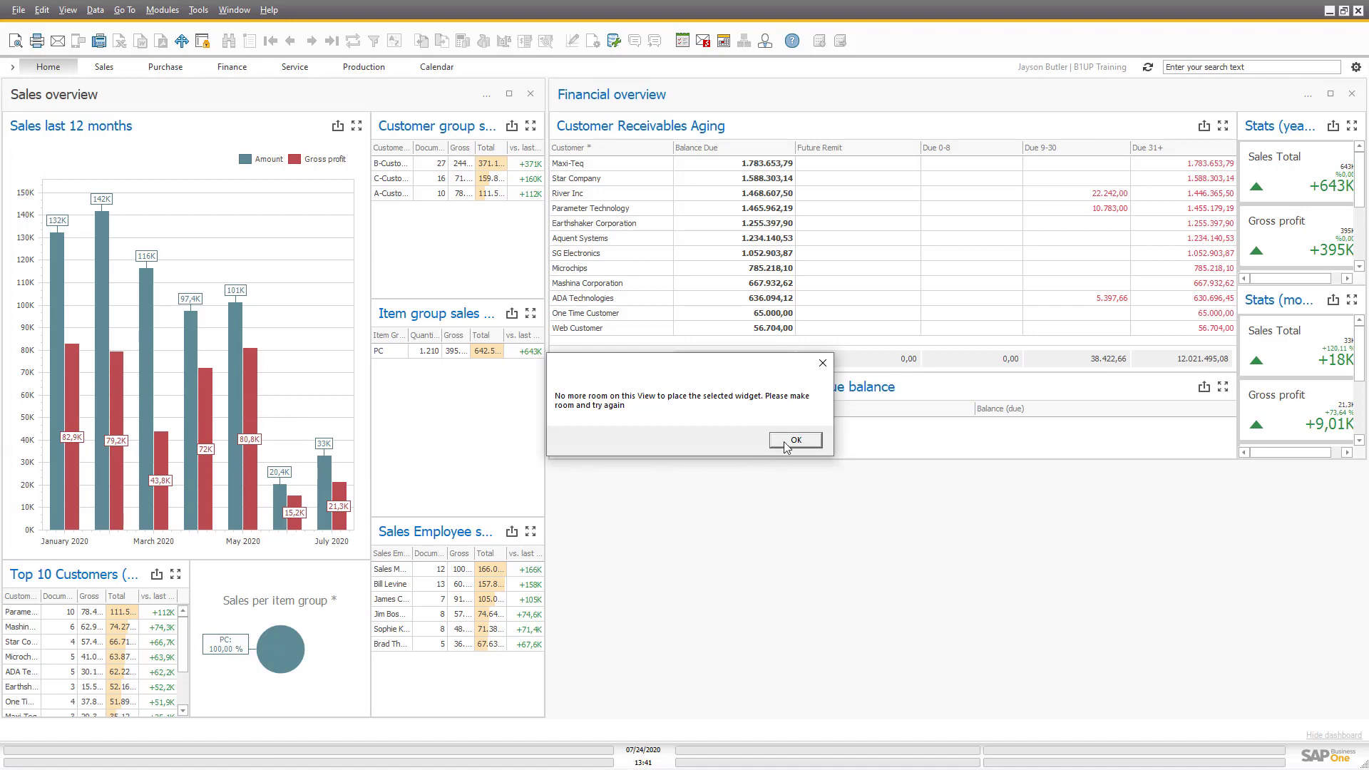
pyautogui.click(786, 442)
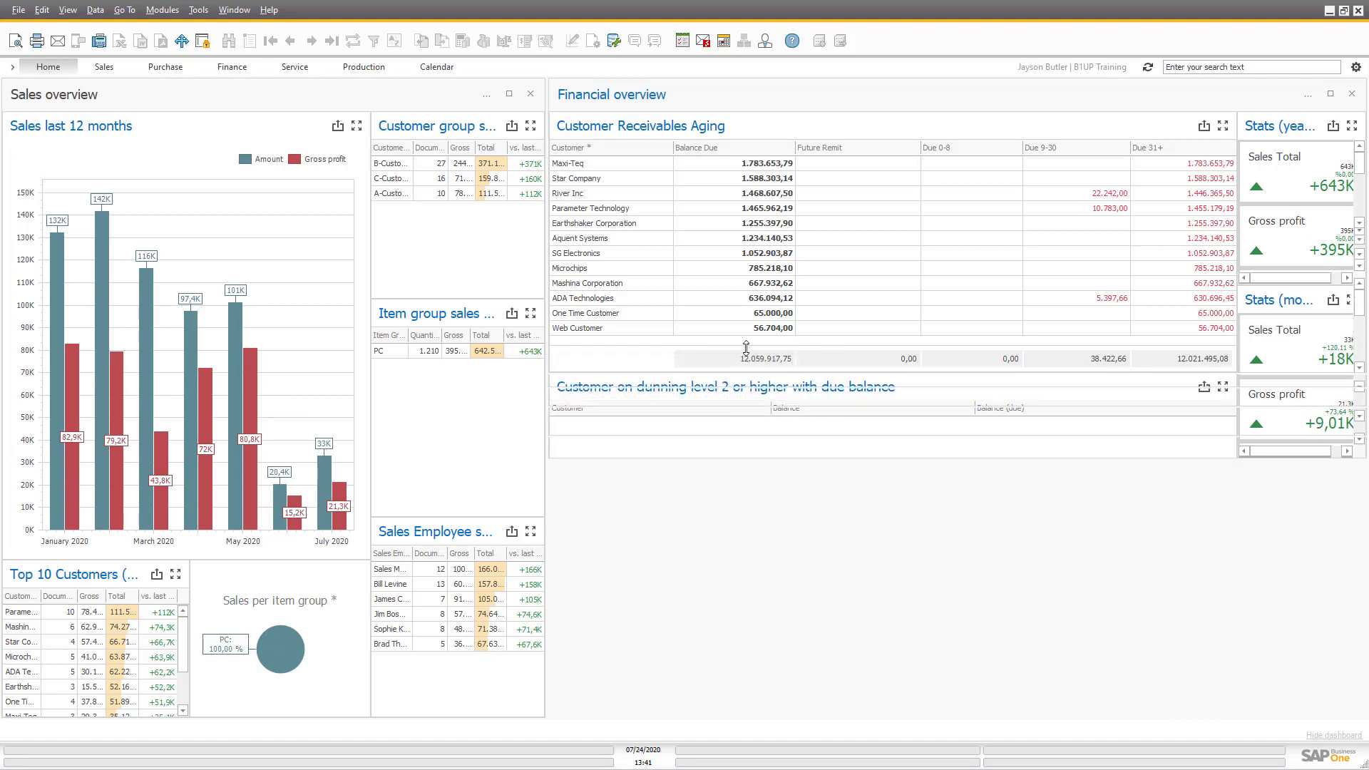
# Add the Open Item List widget to the Home view from the widget gallery
pyautogui.click(1354, 69)
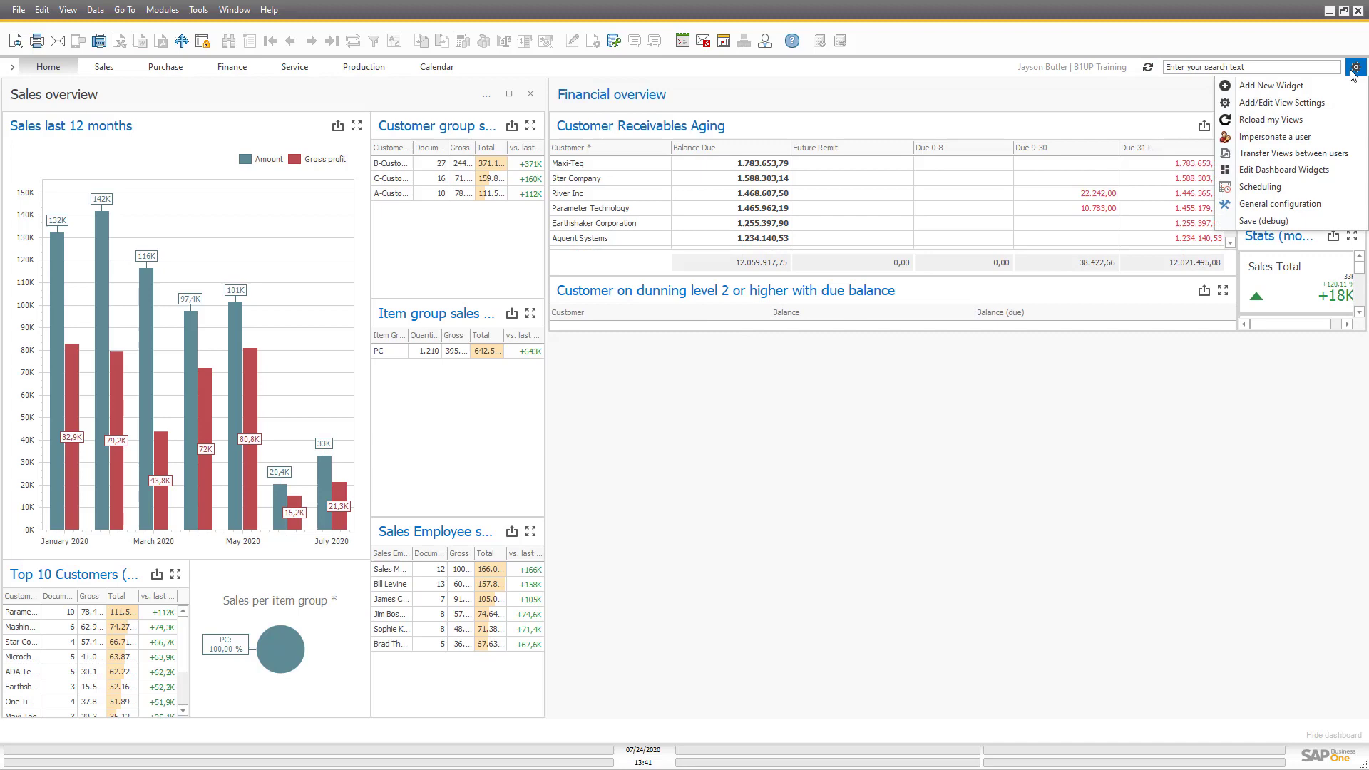
pyautogui.click(1354, 69)
pyautogui.click(1354, 69)
pyautogui.click(1281, 102)
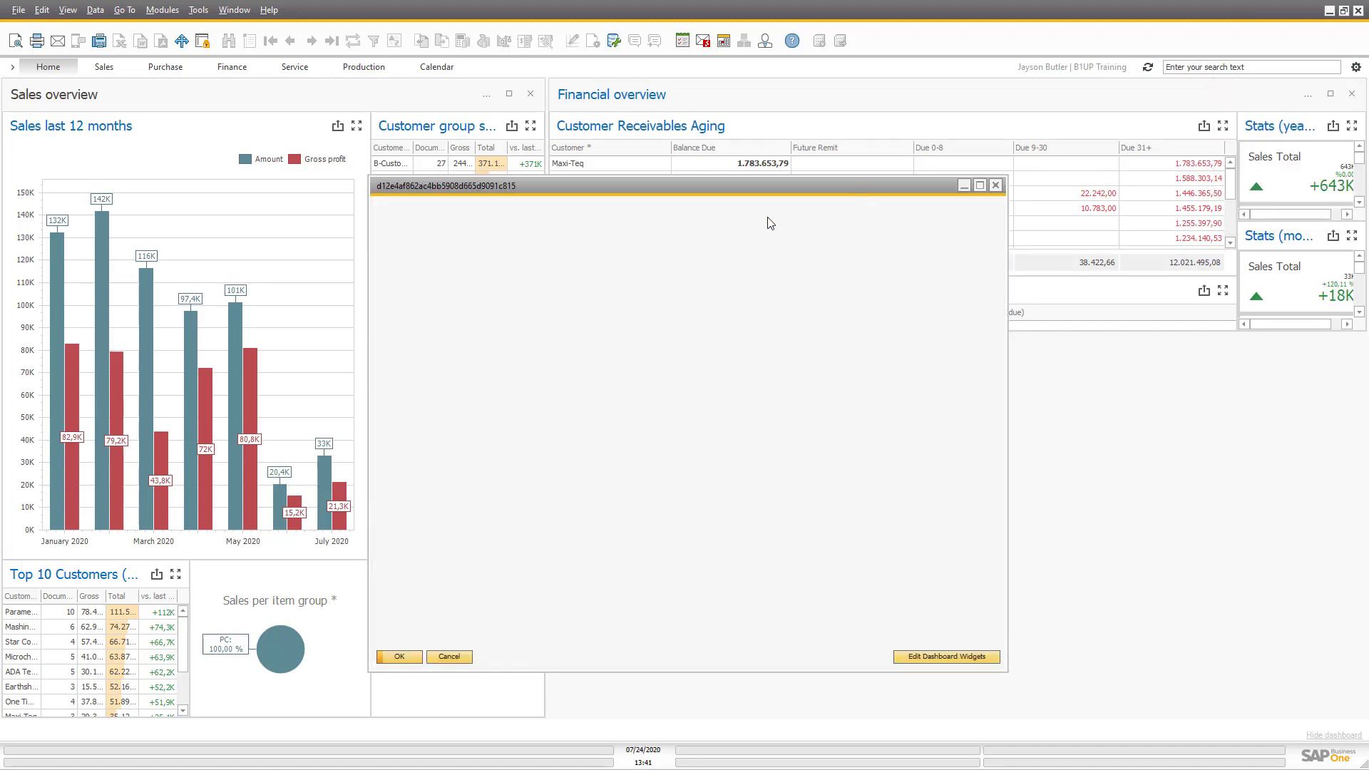
pyautogui.scroll(-10, 614, 397)
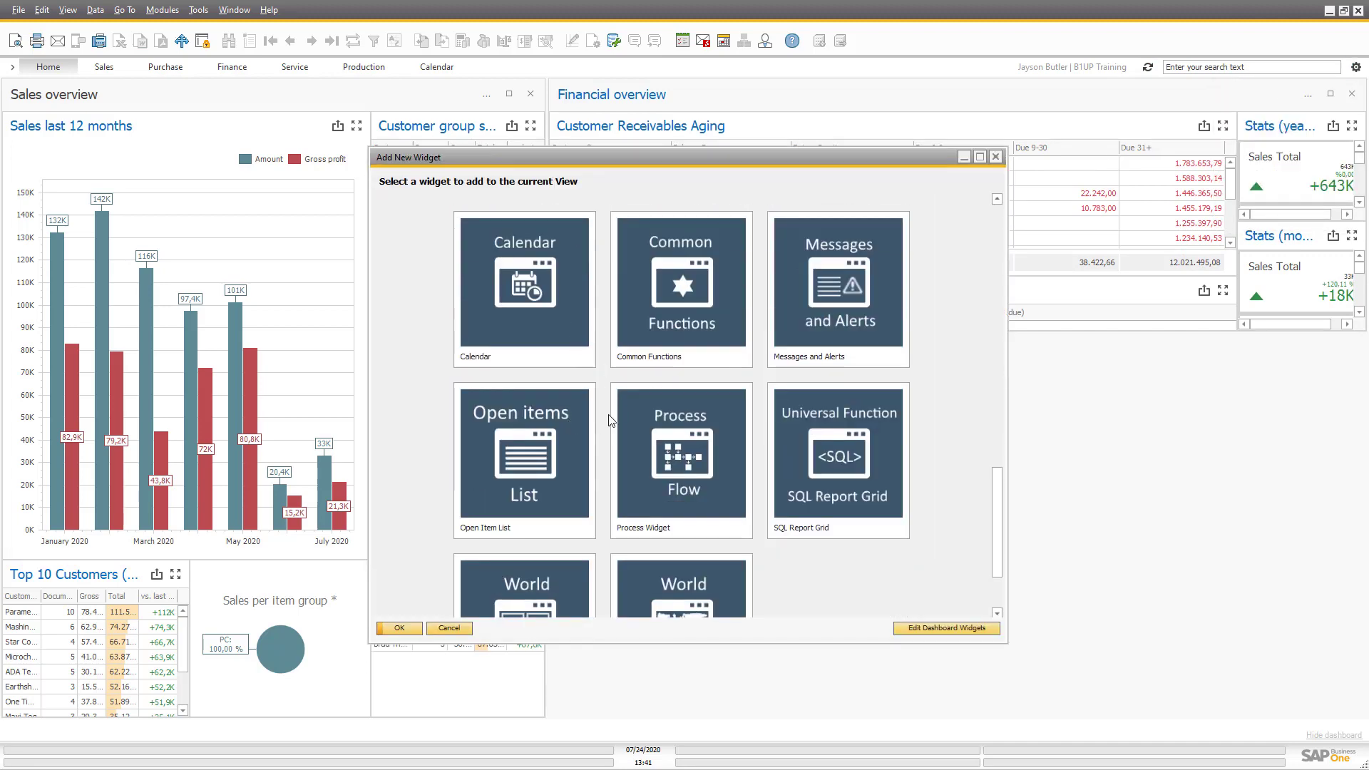
pyautogui.click(511, 519)
pyautogui.click(400, 628)
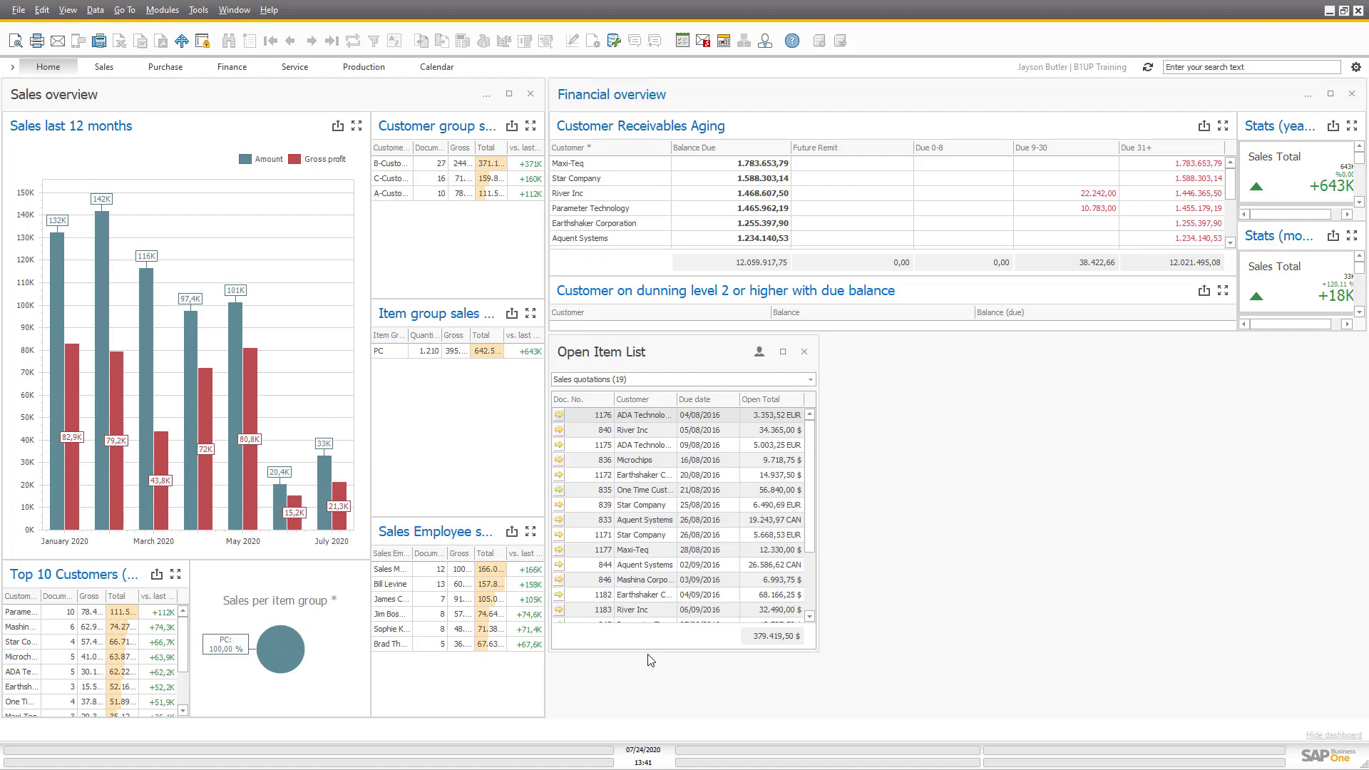
# Resize the Open Item List across the lower right and stretch Financial overview down
pyautogui.moveTo(646, 653); pyautogui.dragTo(638, 717)
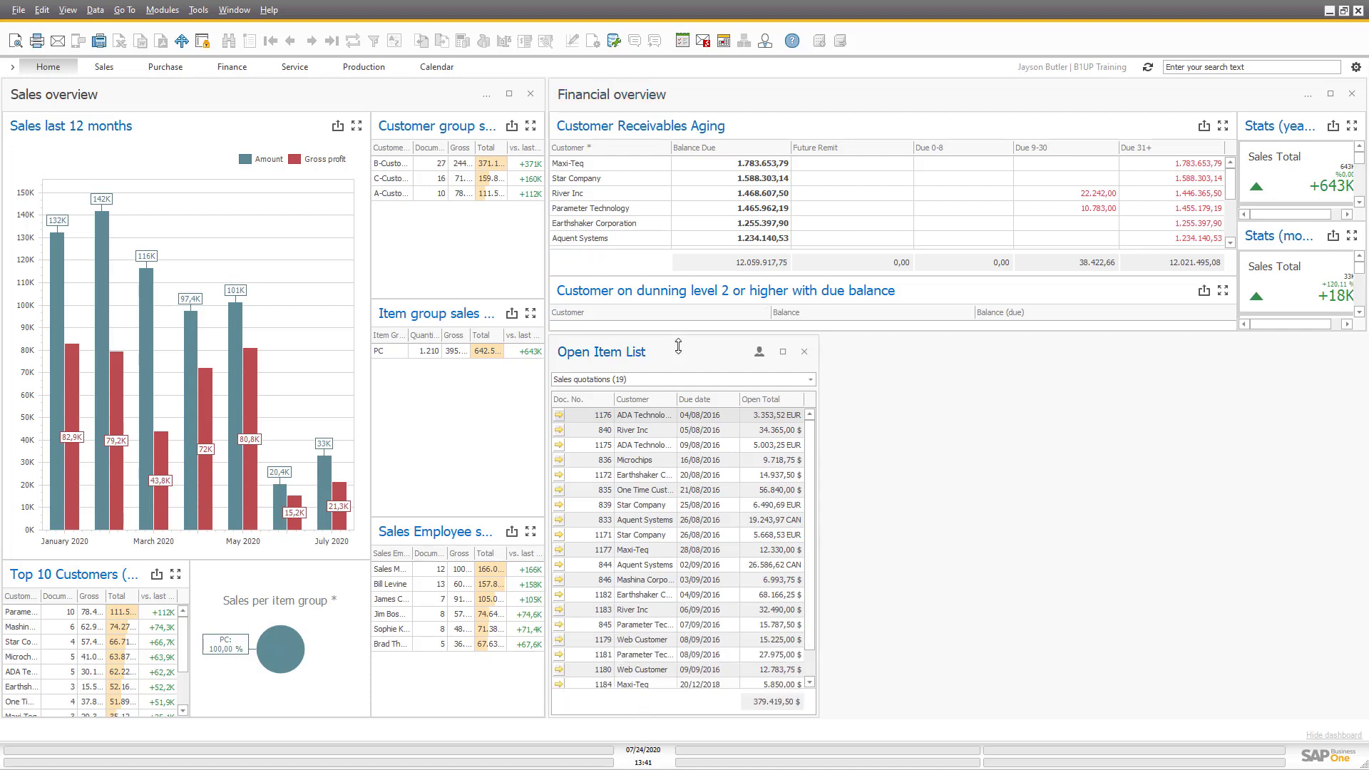
pyautogui.moveTo(678, 346); pyautogui.dragTo(674, 470)
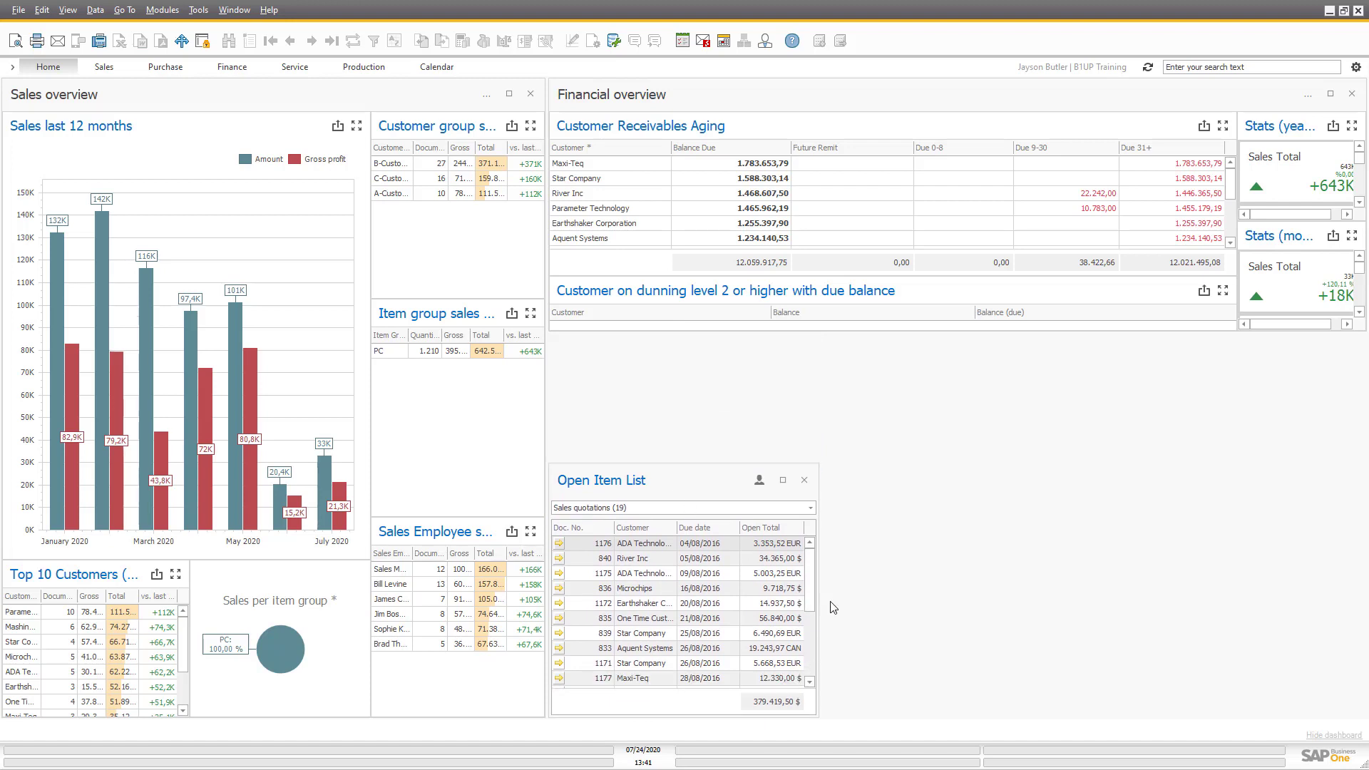
pyautogui.moveTo(818, 614); pyautogui.dragTo(1342, 639)
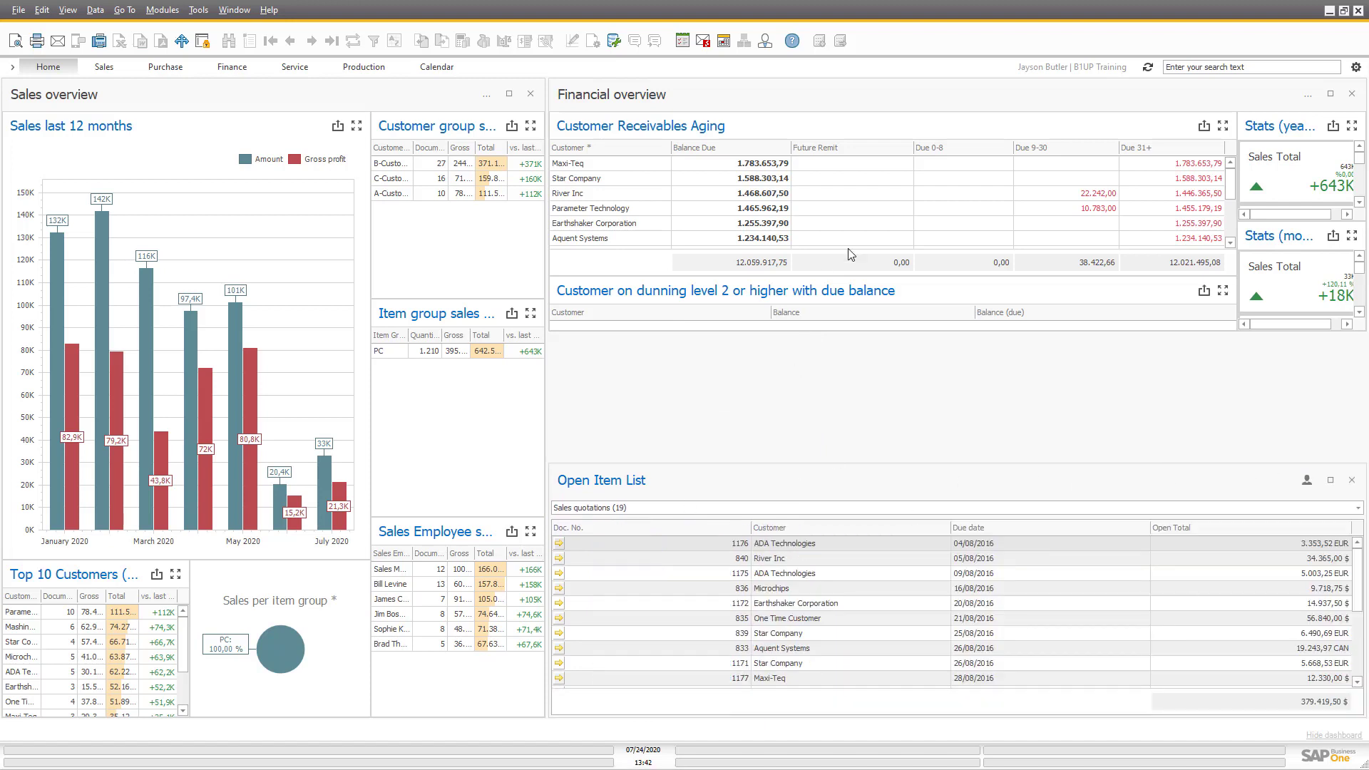
pyautogui.moveTo(934, 333); pyautogui.dragTo(922, 499)
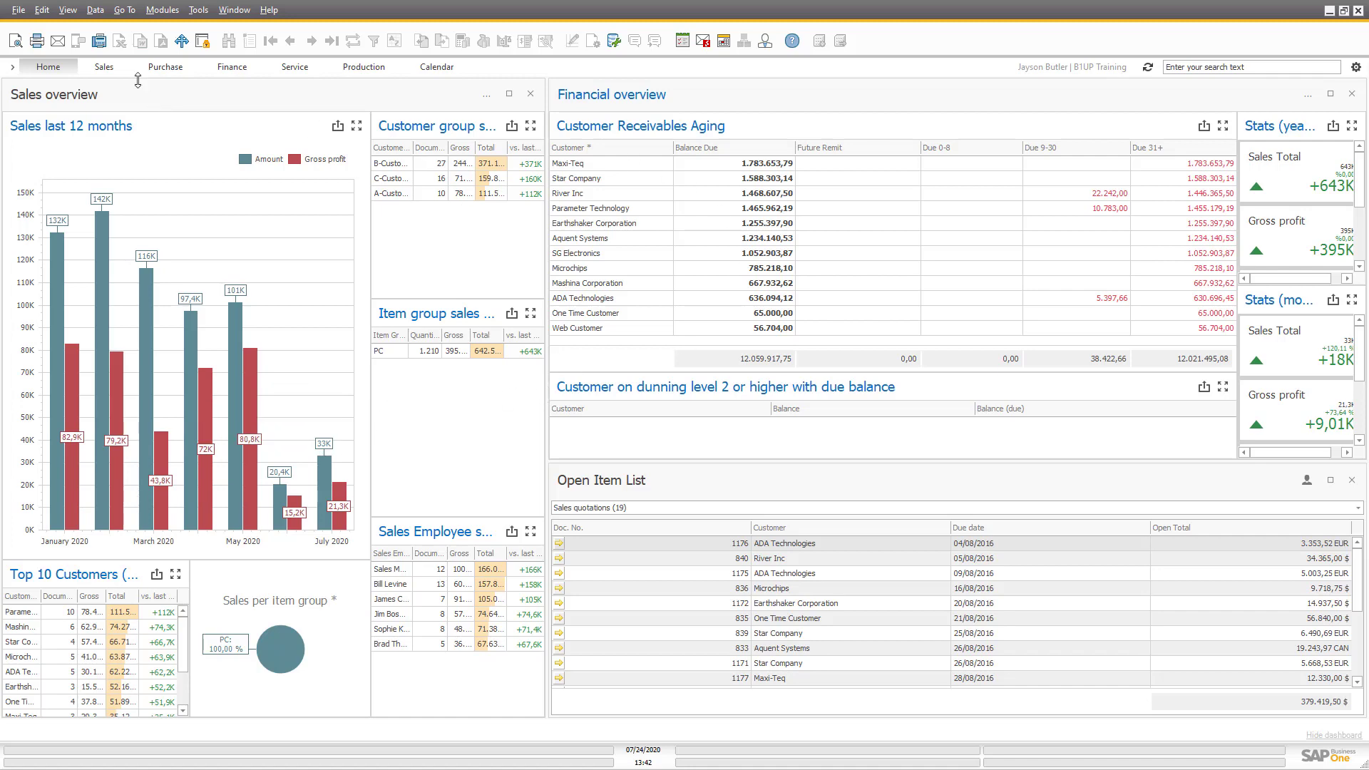
# Back on Home, pull Sales overview's right and bottom edges in to a compact block
pyautogui.click(114, 66)
pyautogui.click(50, 70)
pyautogui.moveTo(546, 295); pyautogui.dragTo(340, 295)
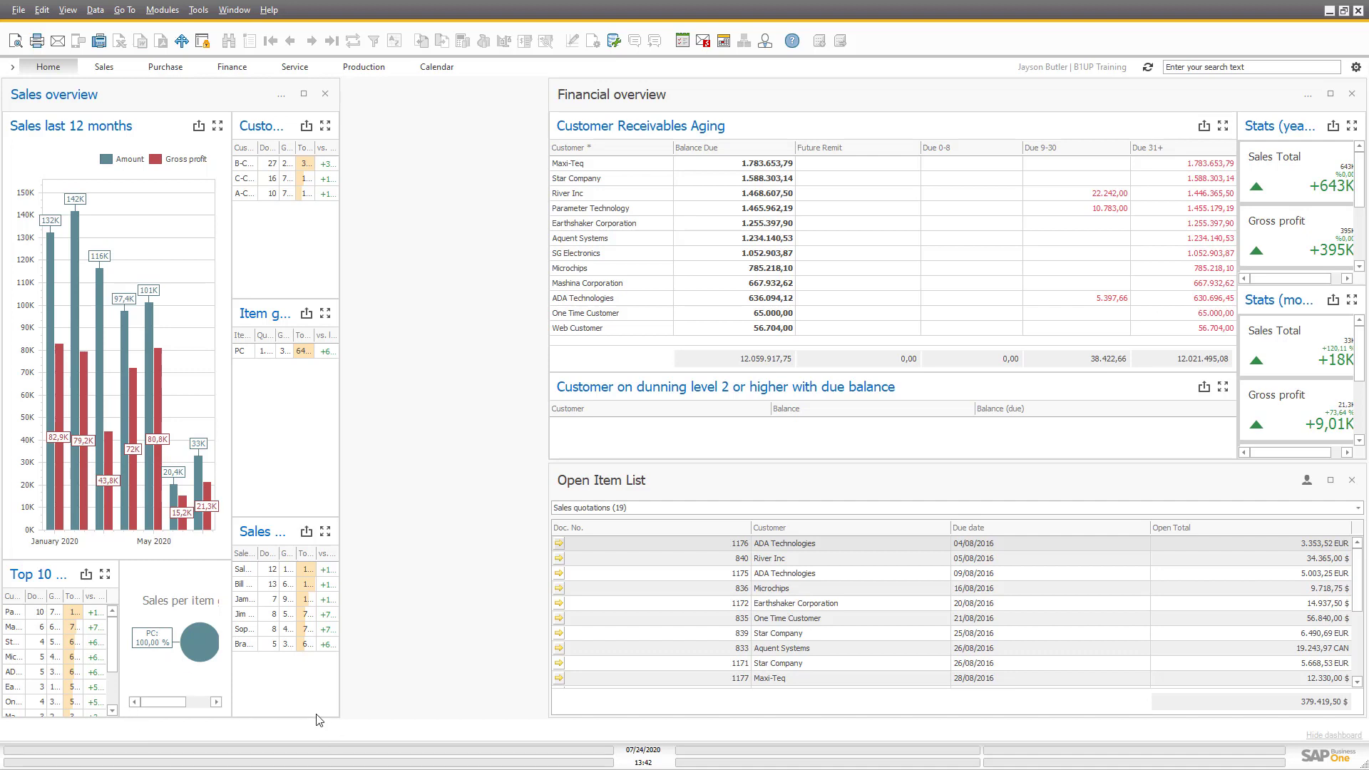
pyautogui.moveTo(317, 718); pyautogui.dragTo(312, 365)
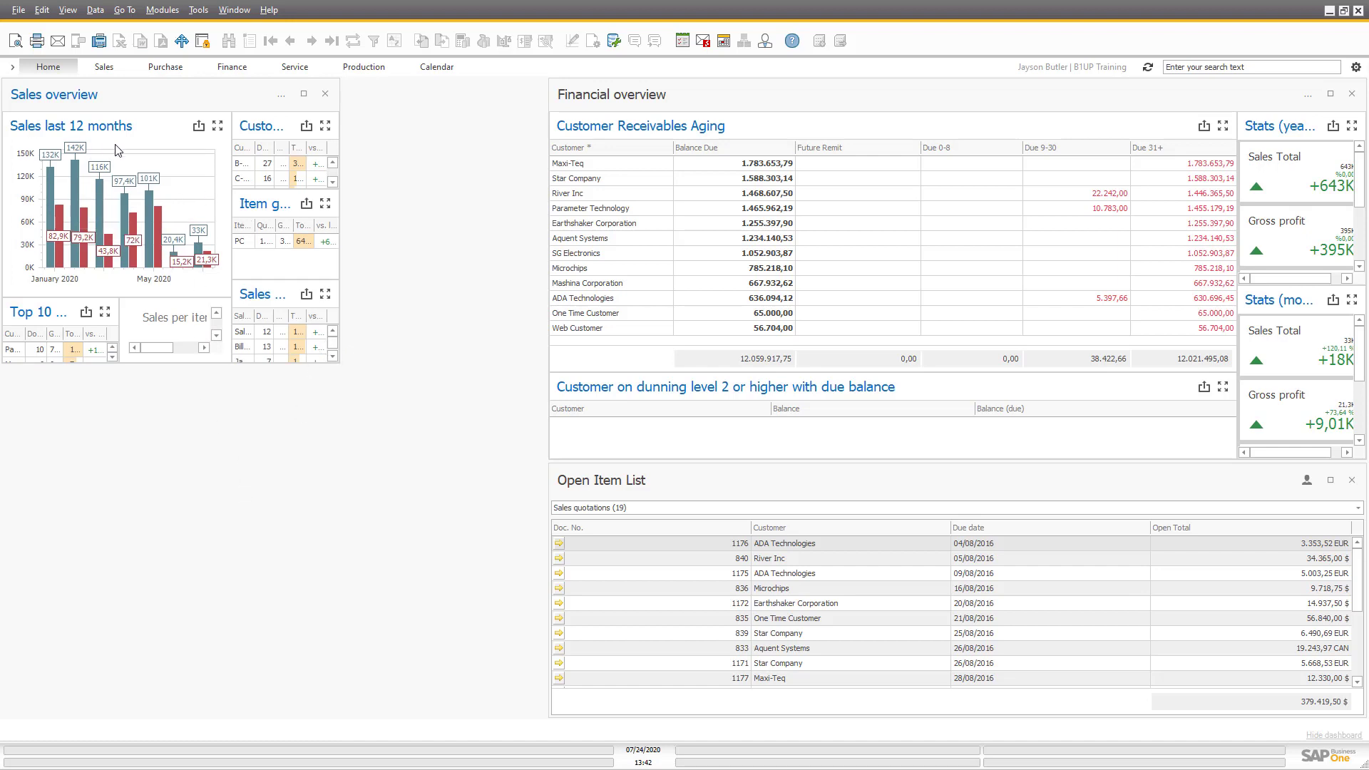
# Maximize then restore Sales overview, and drag its bottom and right edges back out
pyautogui.click(305, 95)
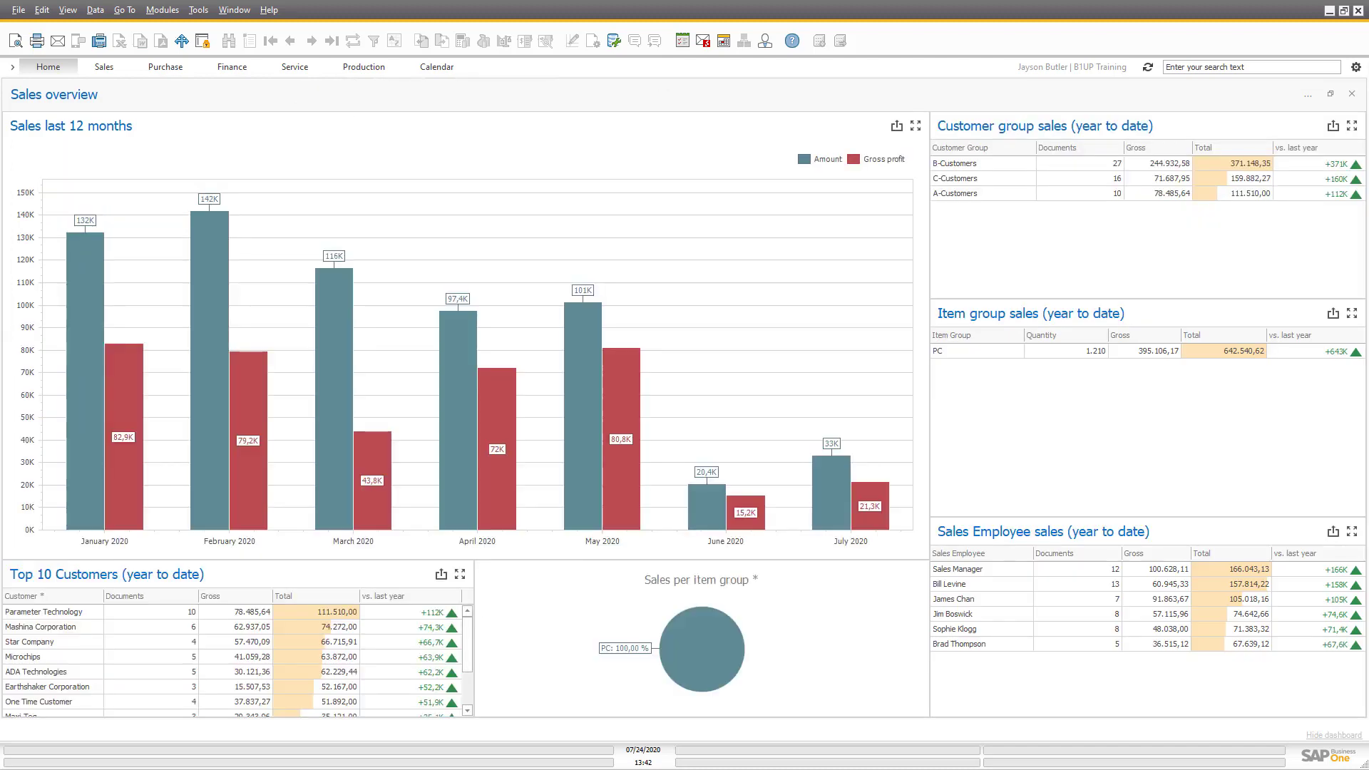
pyautogui.click(1331, 94)
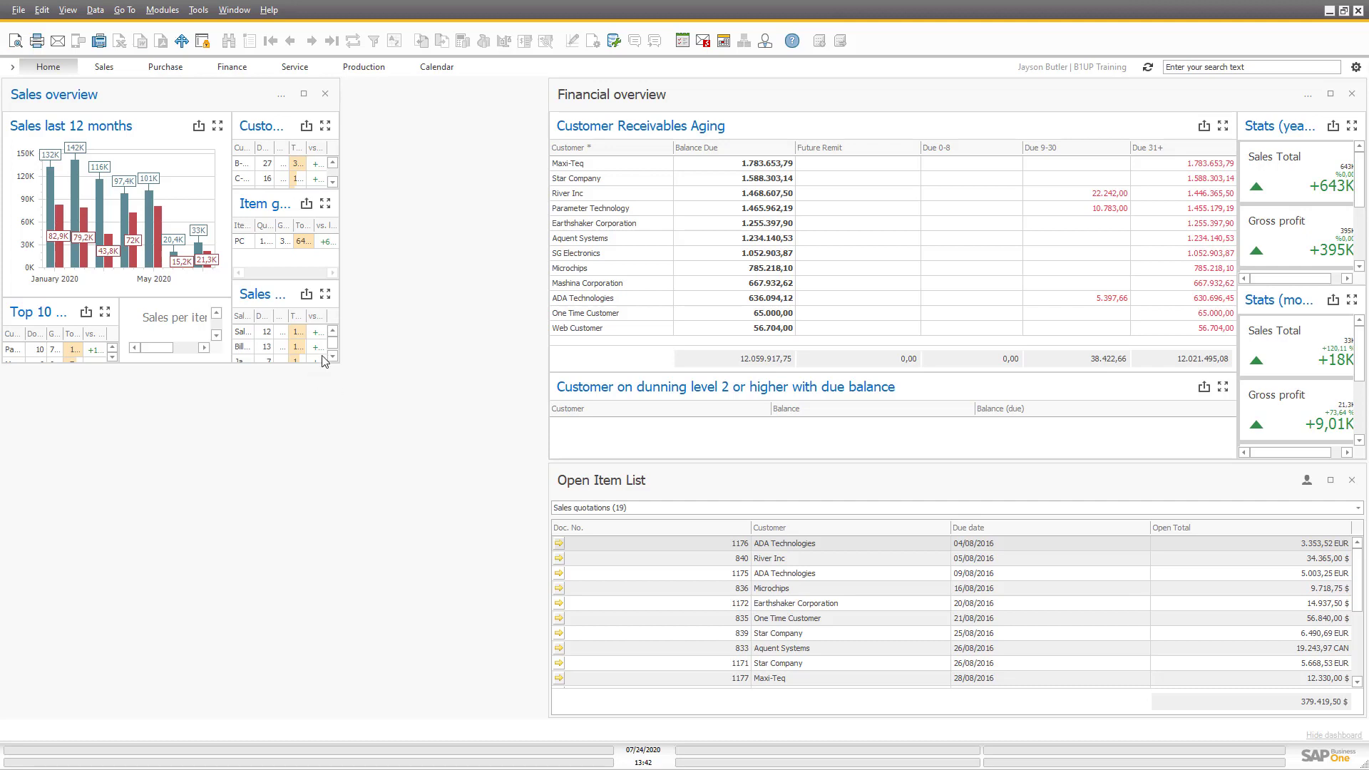
pyautogui.moveTo(321, 365); pyautogui.dragTo(223, 715)
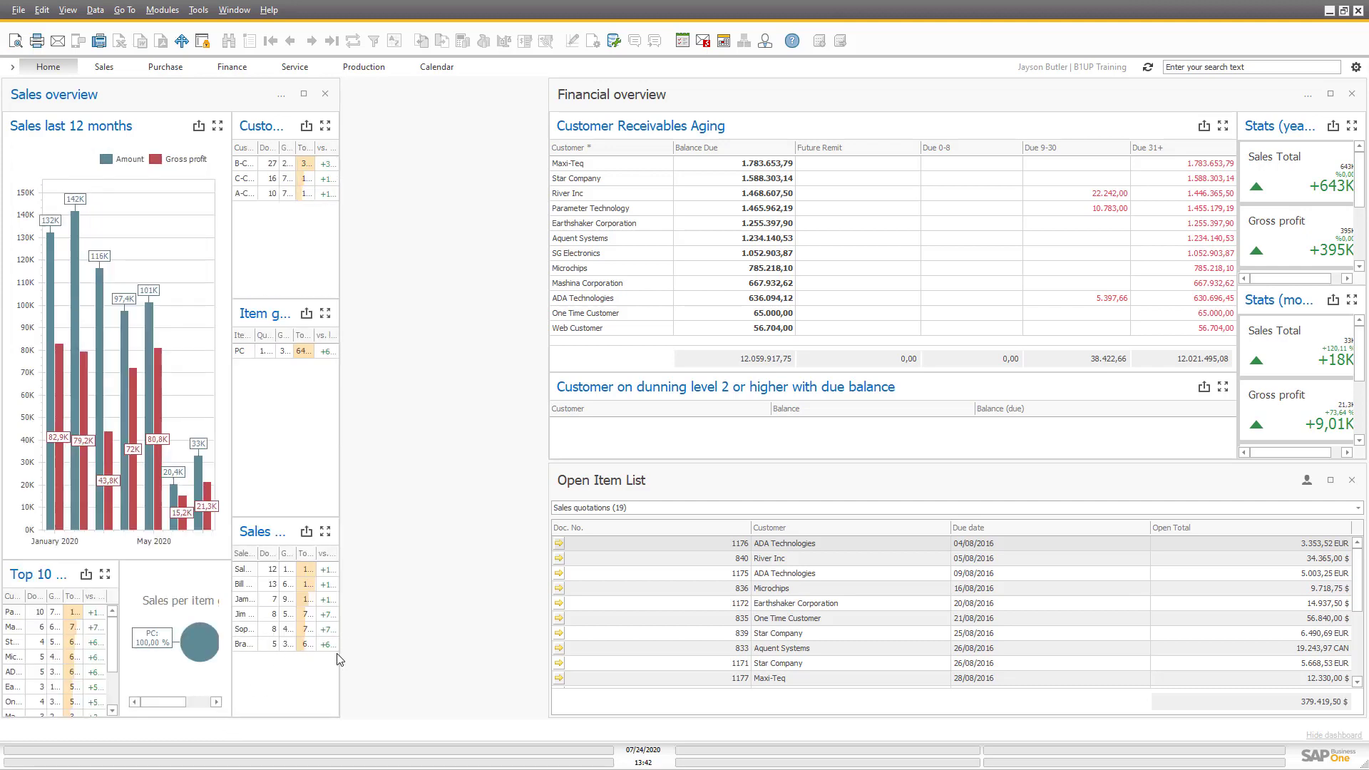
pyautogui.moveTo(358, 654); pyautogui.dragTo(546, 654)
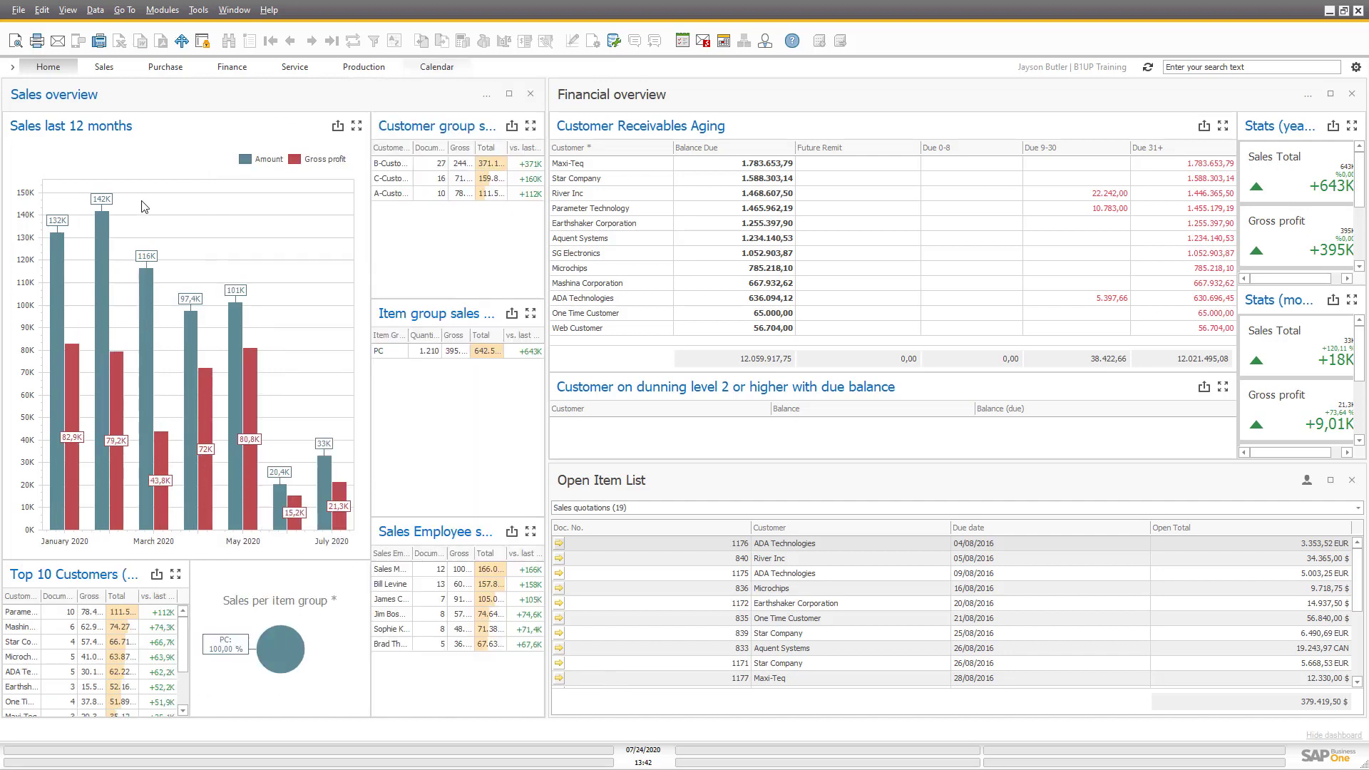